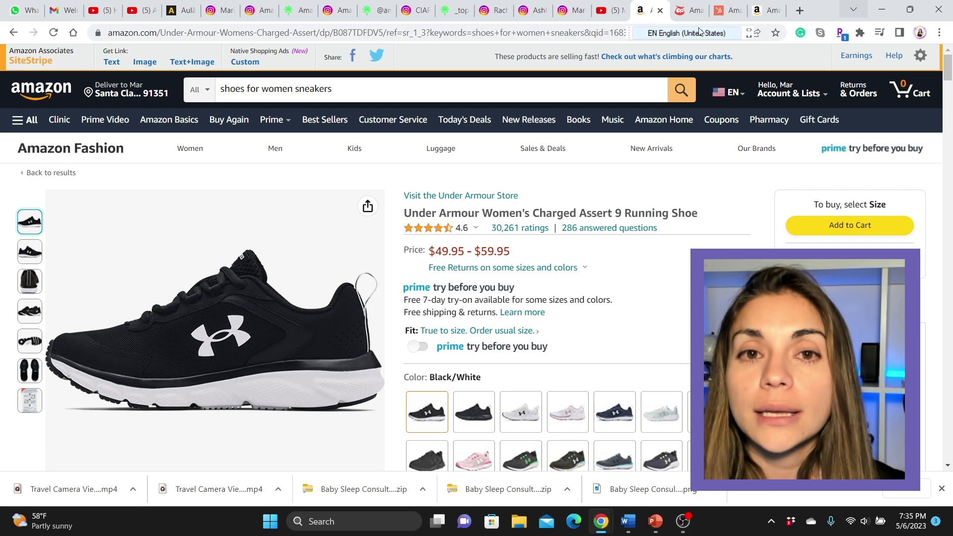
Review the open Linktree product lists, the Amazon commission rates table and the HubSpot guide to SiteStripe
left_click(383, 34)
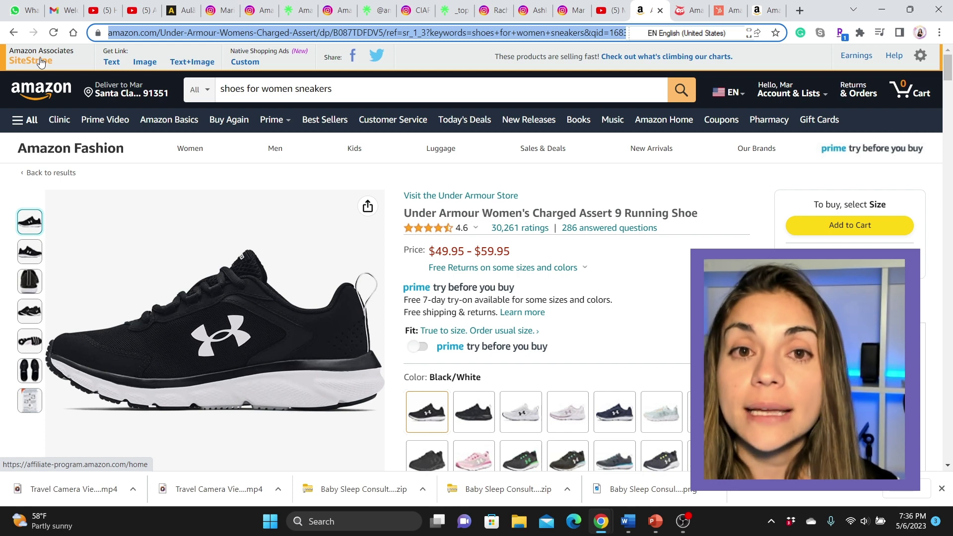
left_click(296, 15)
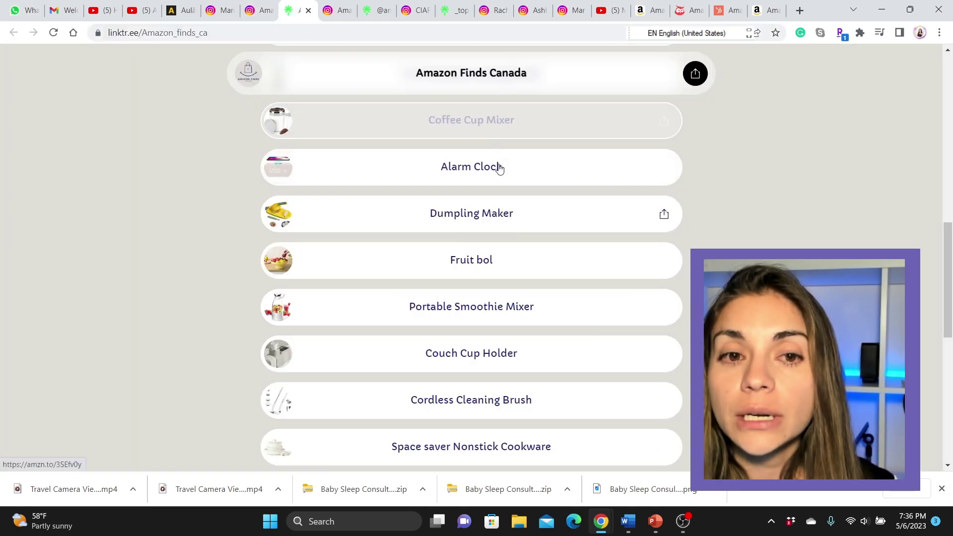
left_click(377, 10)
scroll(476, 223, "down", 3)
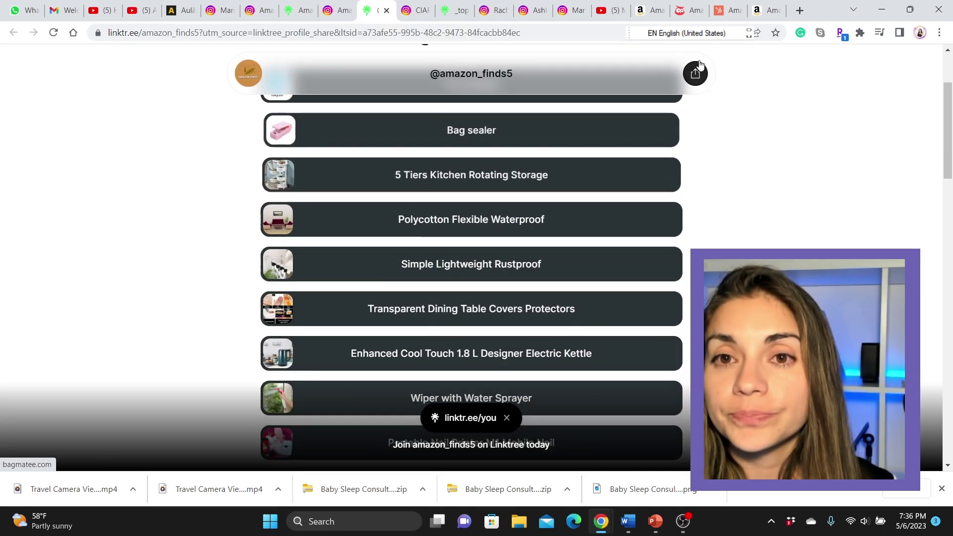
left_click(759, 15)
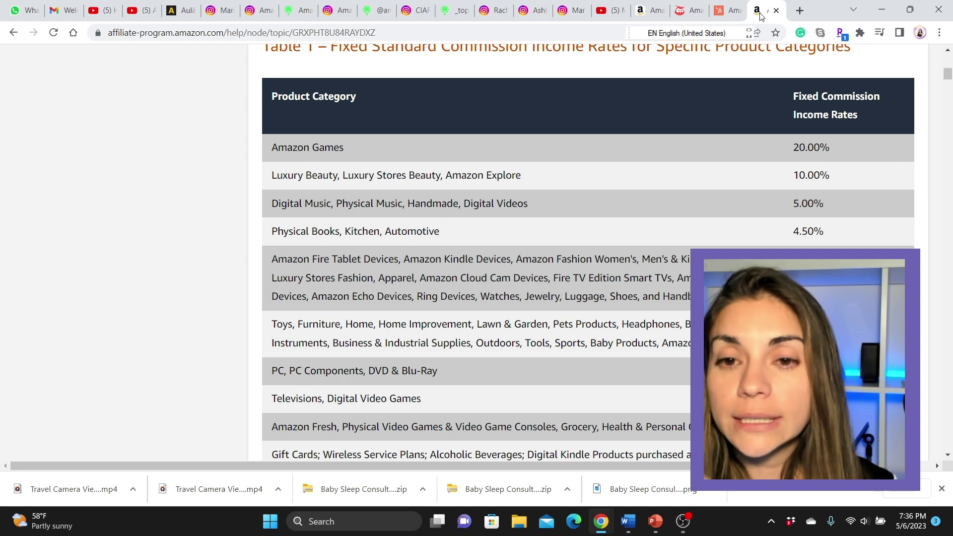
left_click(727, 11)
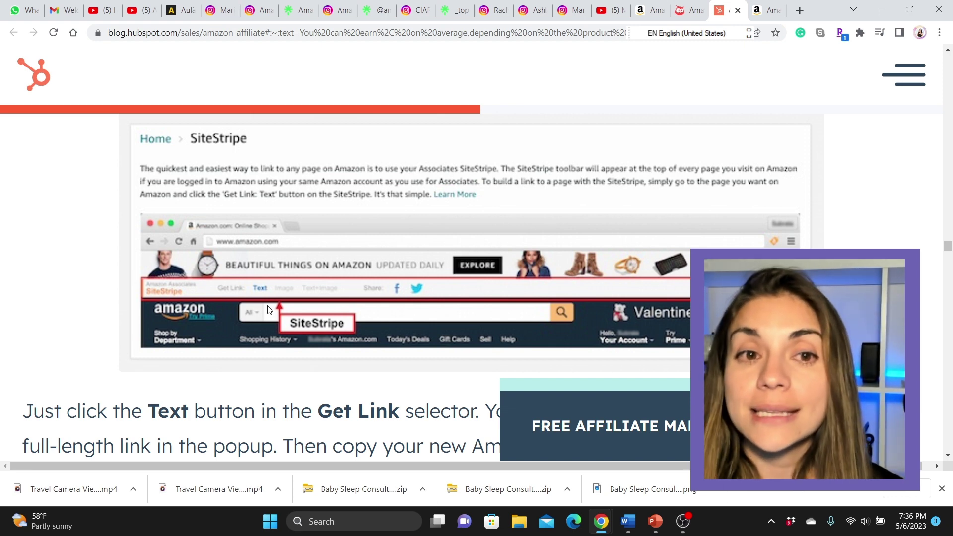
left_click(760, 11)
Generate a short affiliate text link for the Under Armour Charged Assert 9 running shoe and select the link
left_click(649, 10)
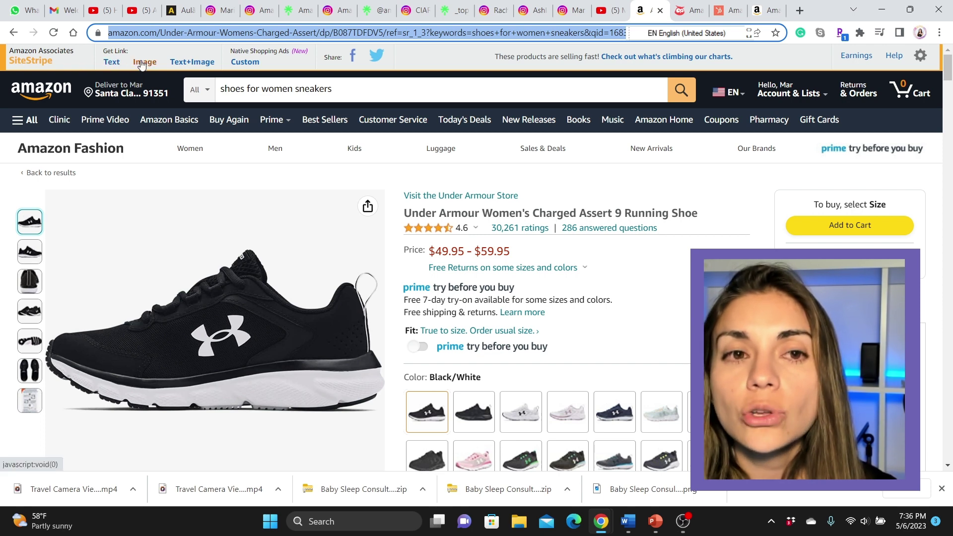
left_click(117, 67)
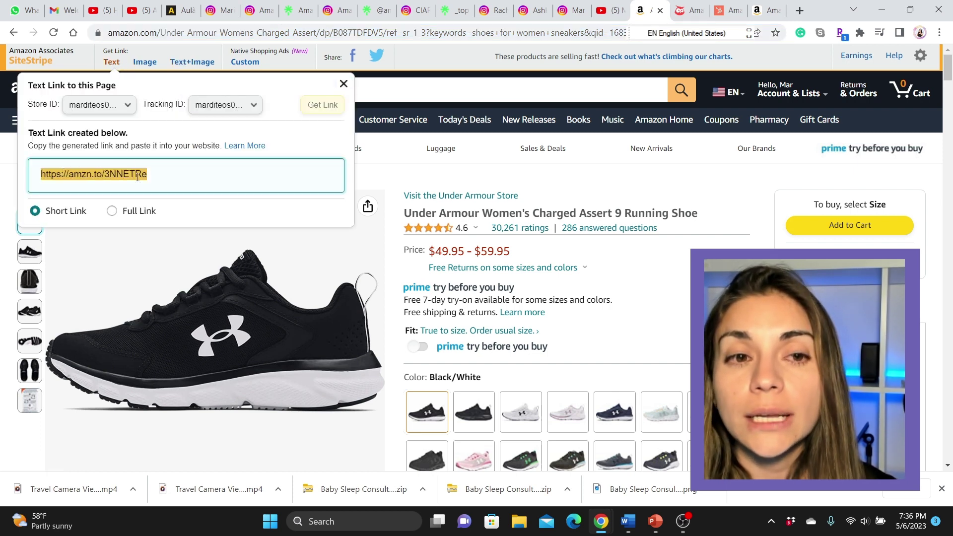
left_click_drag(154, 177, 39, 172)
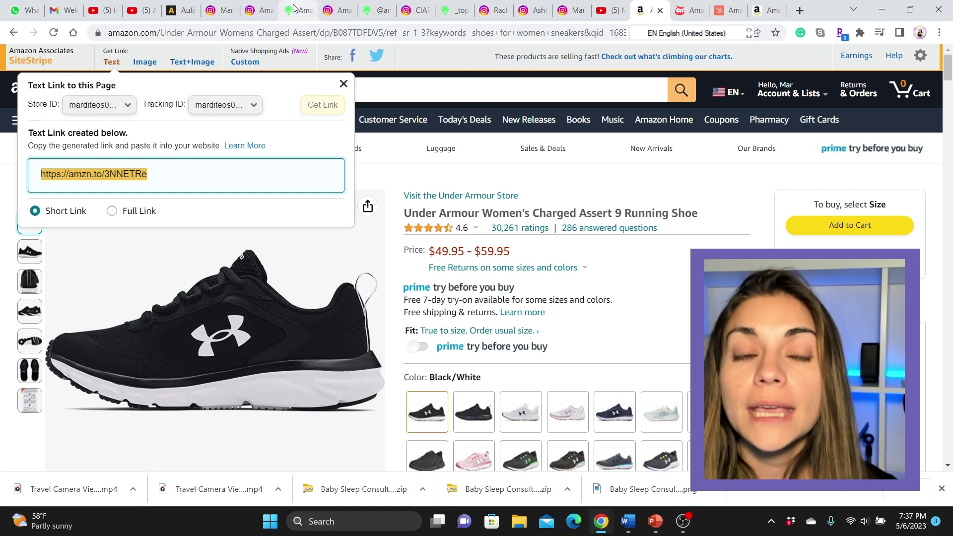
Open the Linktree from the amazon_finds5 Instagram profile and follow its 5 Tiers Kitchen Rotating Storage link
left_click(379, 9)
left_click(337, 9)
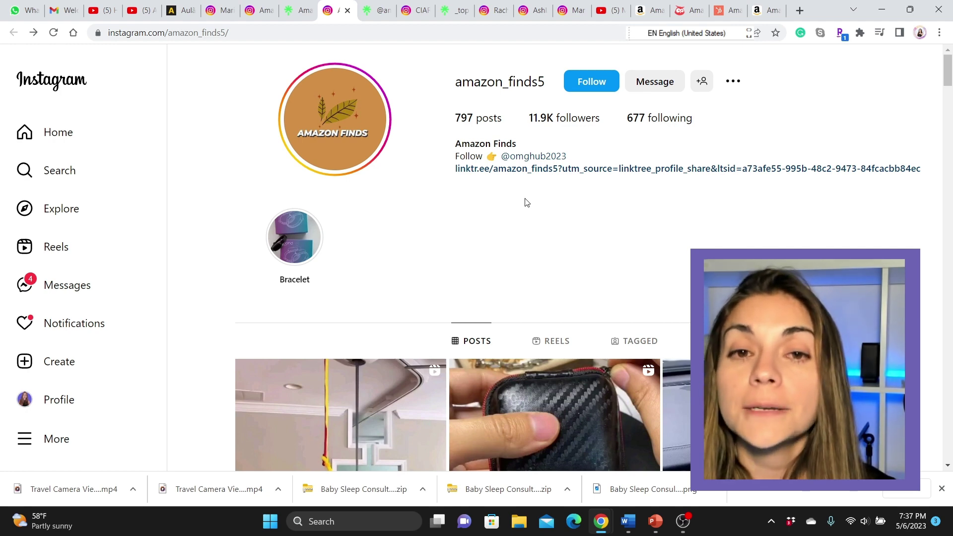
left_click(512, 169)
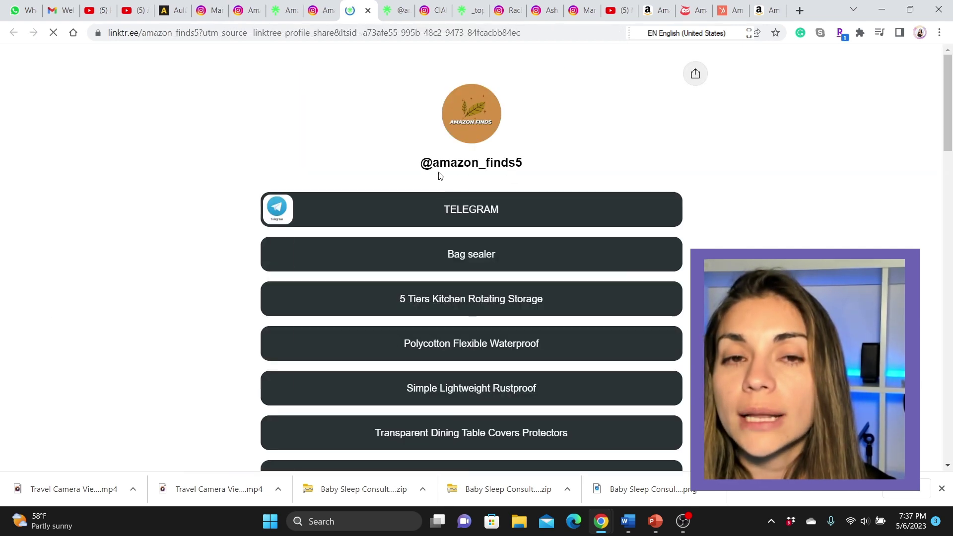
scroll(437, 208, "down", 1)
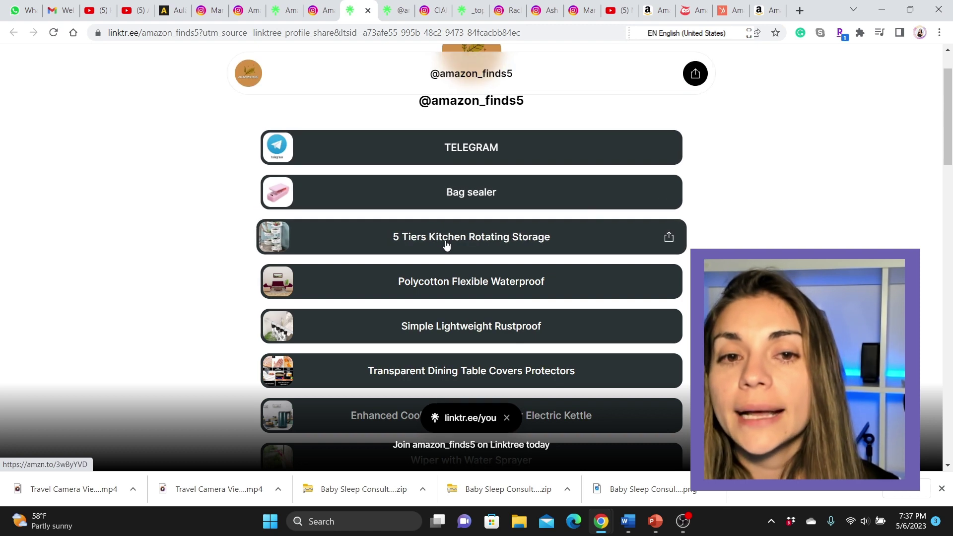
left_click(446, 243)
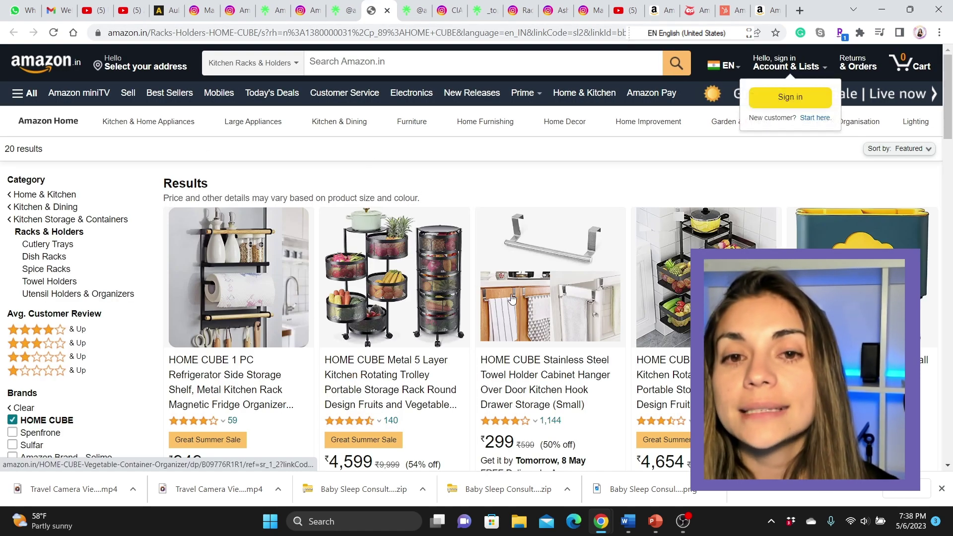
Look over the HOME CUBE racks and holders listings on Amazon India and close the page
scroll(555, 300, "down", 3)
scroll(555, 300, "up", 3)
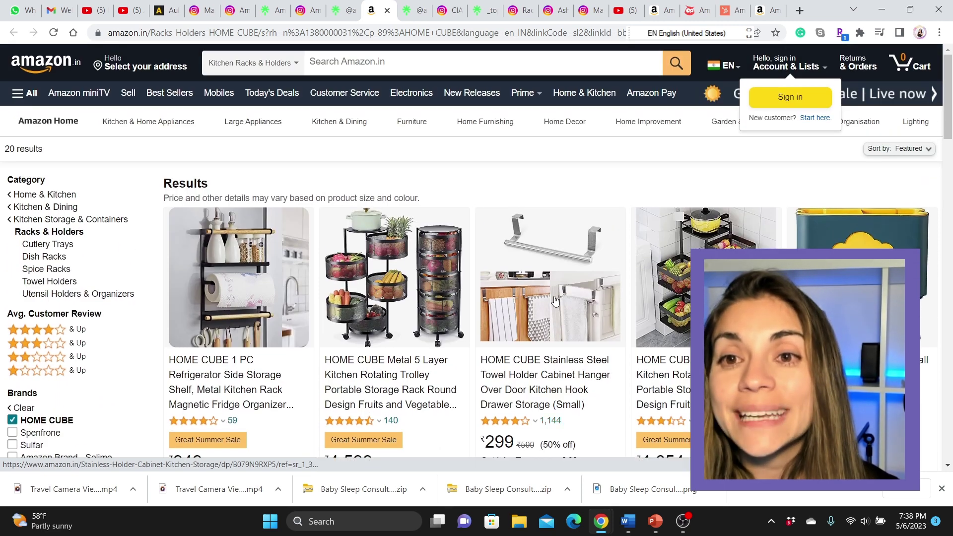
mouse_move(241, 129)
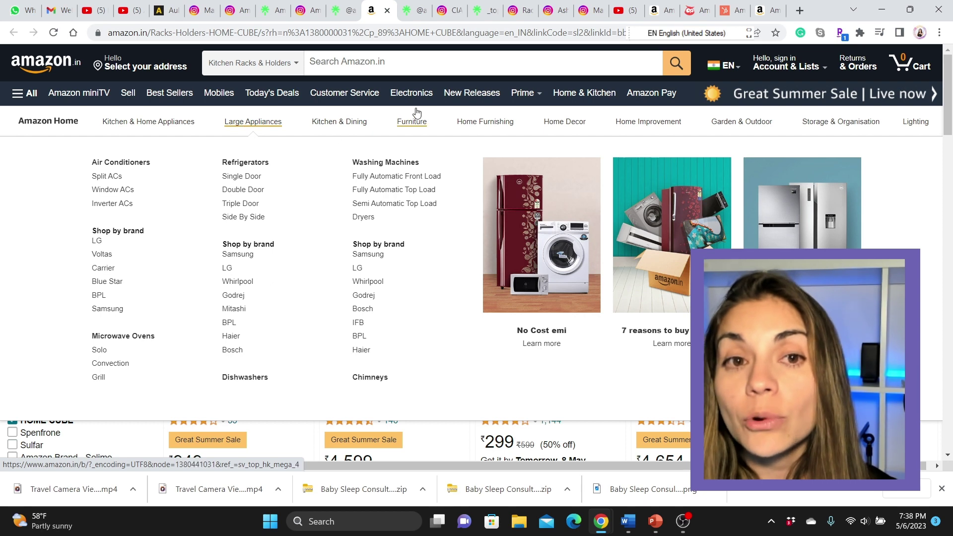
left_click(388, 11)
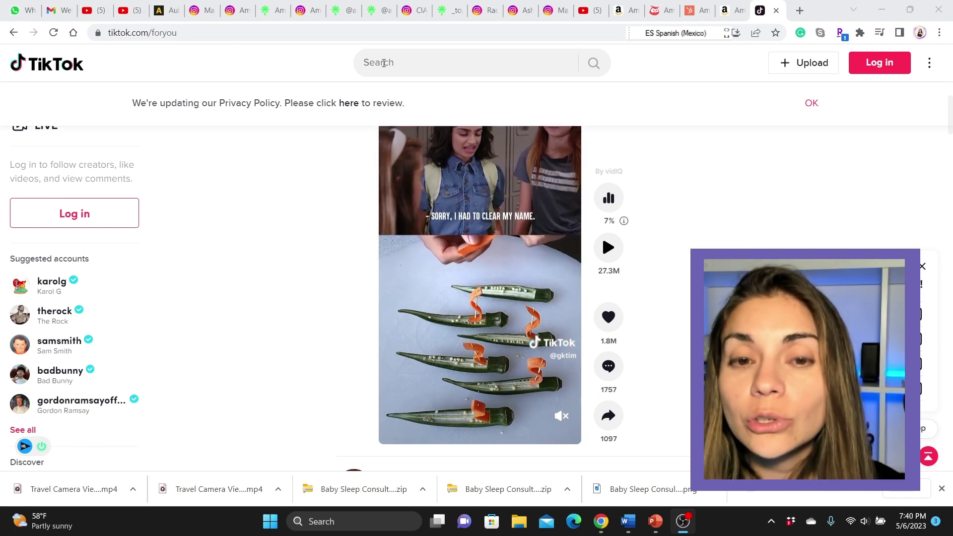
Search TikTok for amazon ideas and open the amazon_ideassss account
left_click(383, 63)
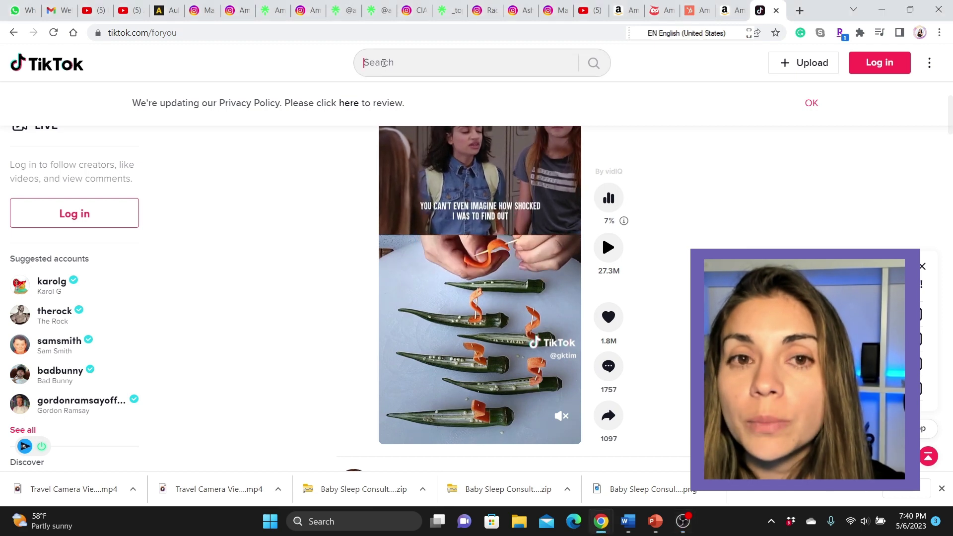
type("ama")
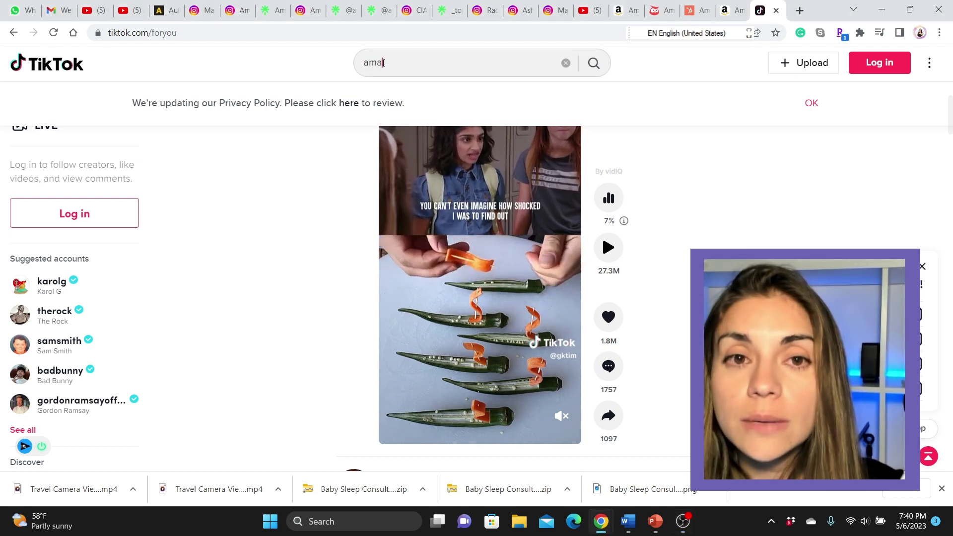
type("zon")
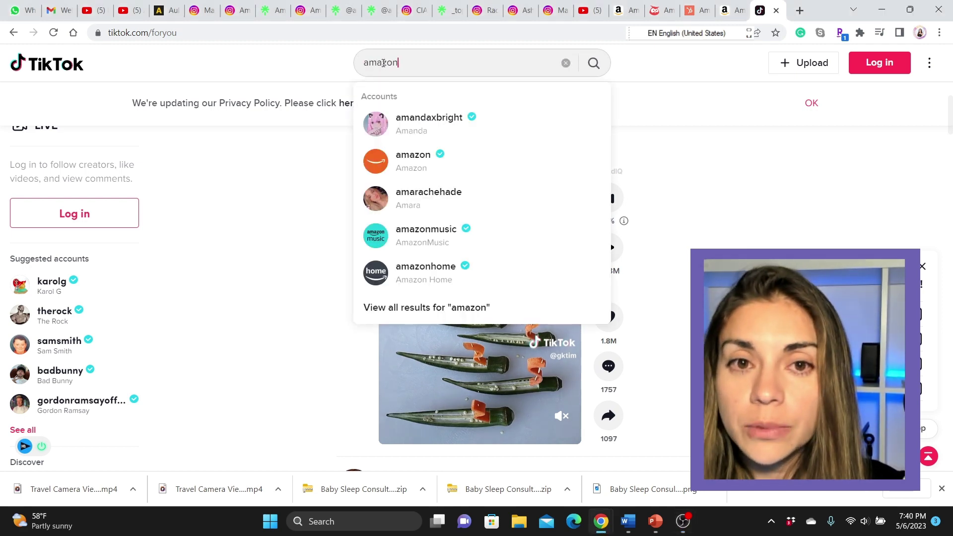
type(" ideas")
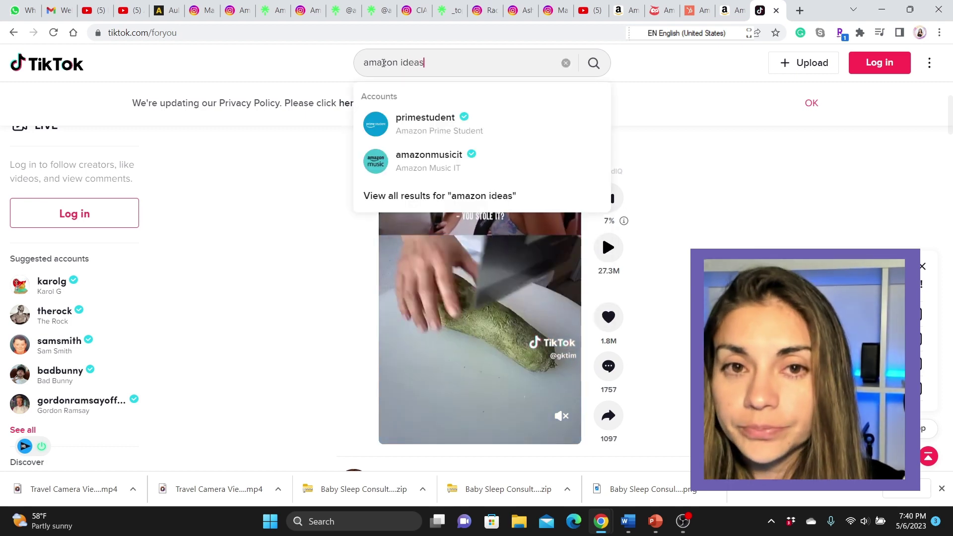
key("Return")
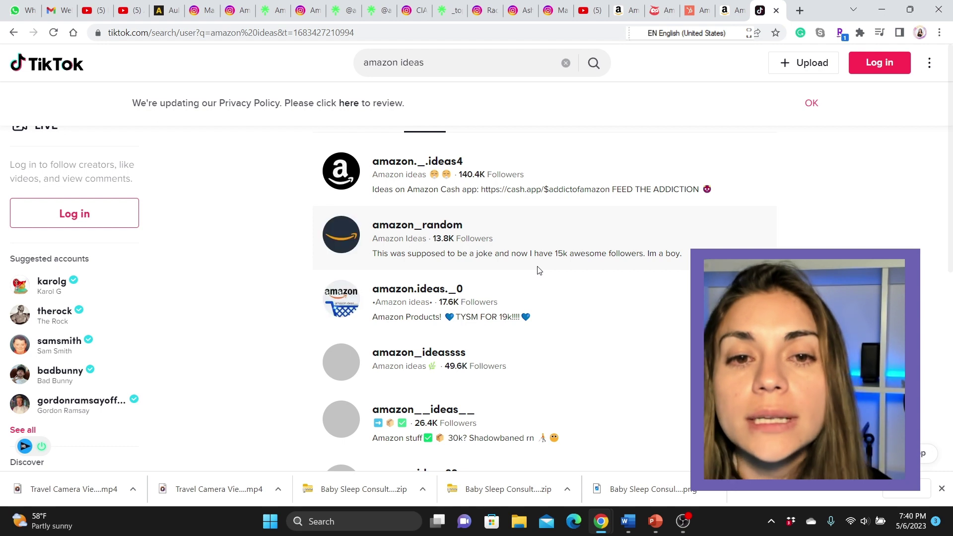
scroll(539, 269, "down", 1)
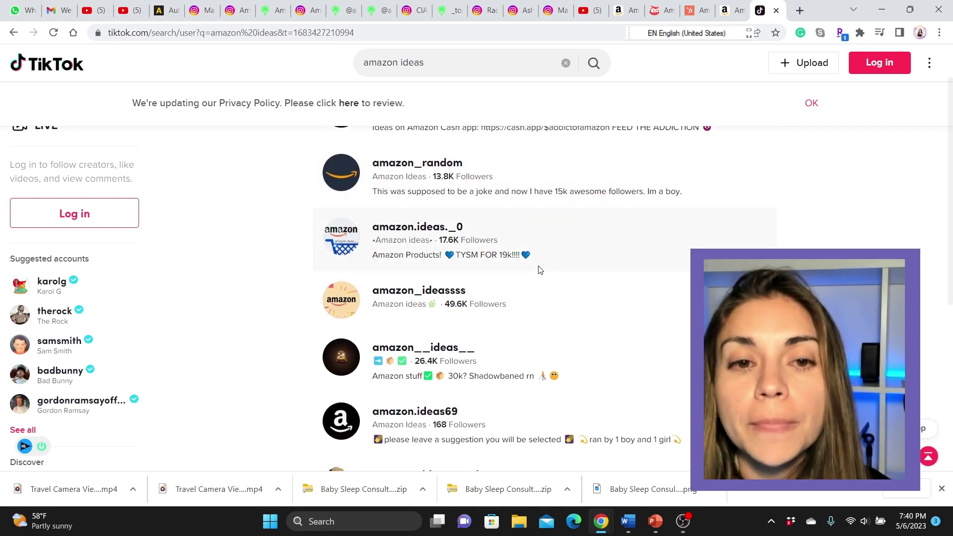
left_click(416, 295)
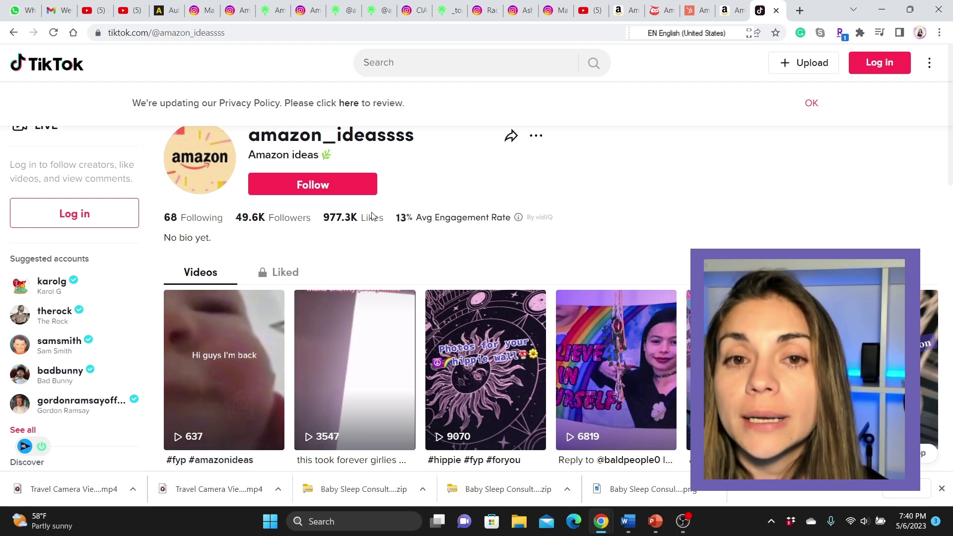
Check the TikTok account's average engagement rate and browse its posted videos
double_click(400, 218)
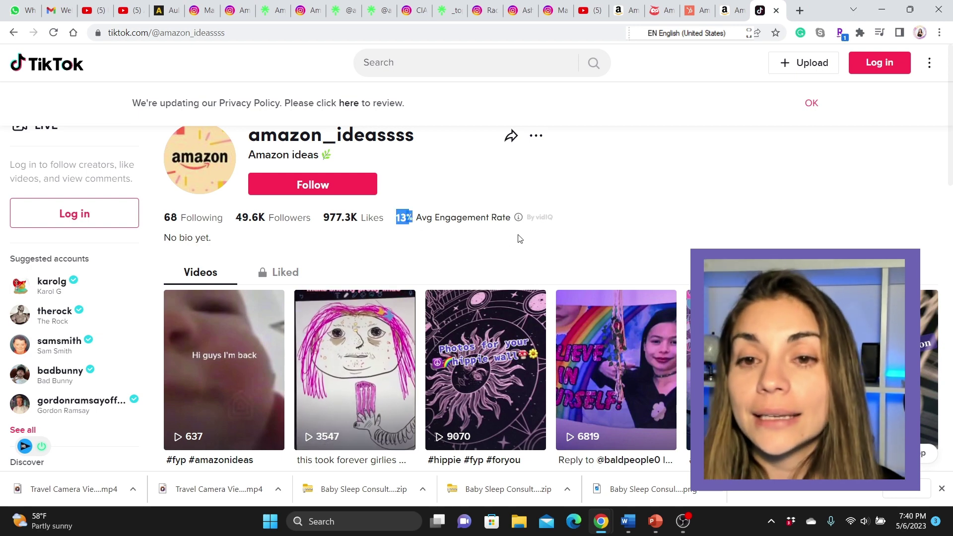
scroll(518, 239, "down", 5)
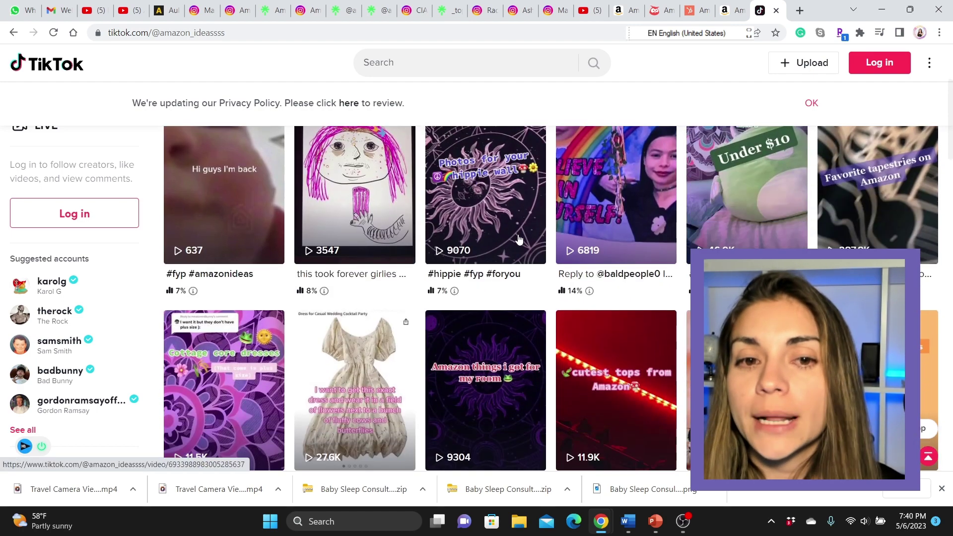
scroll(519, 238, "down", 1)
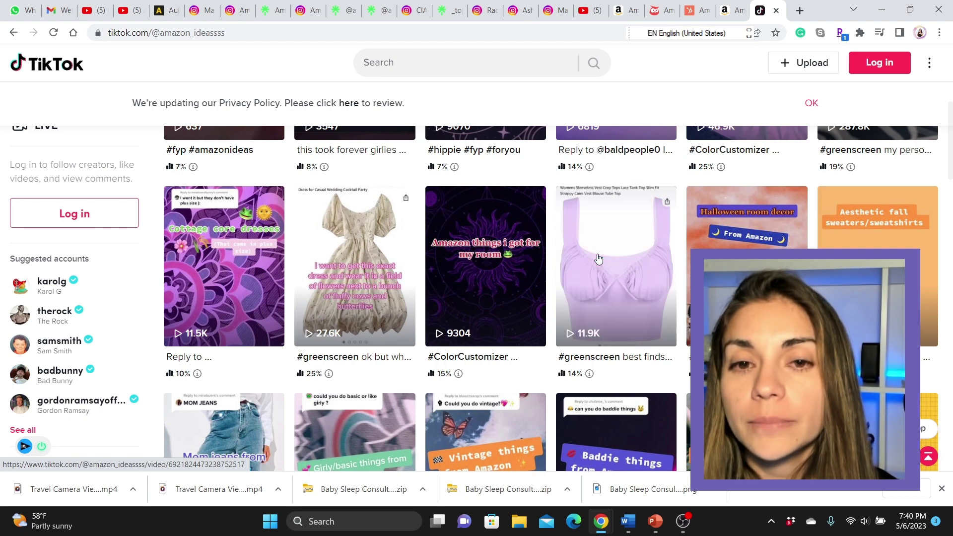
View and close the "cutest tops from Amazon" video, and open the "Mom jeans from Amazon" one
left_click(638, 269)
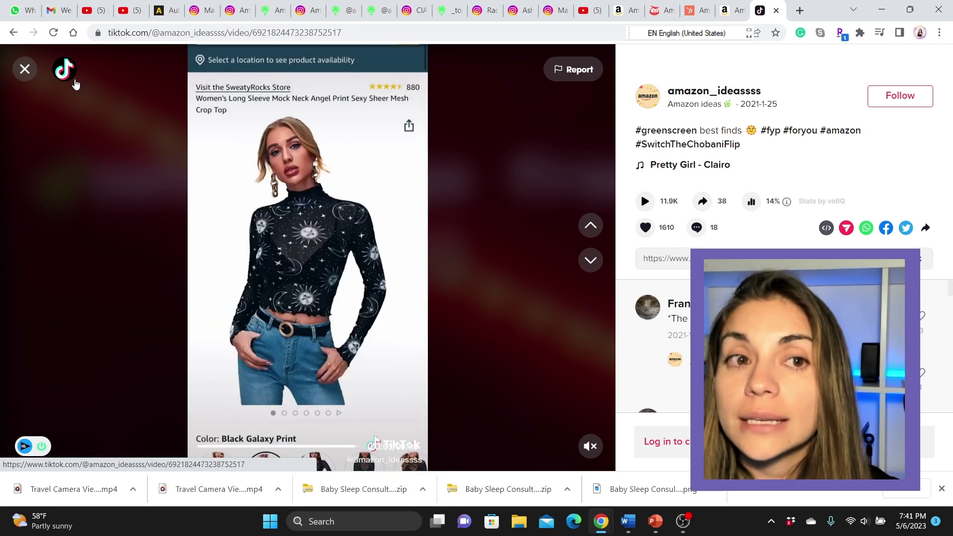
left_click(25, 69)
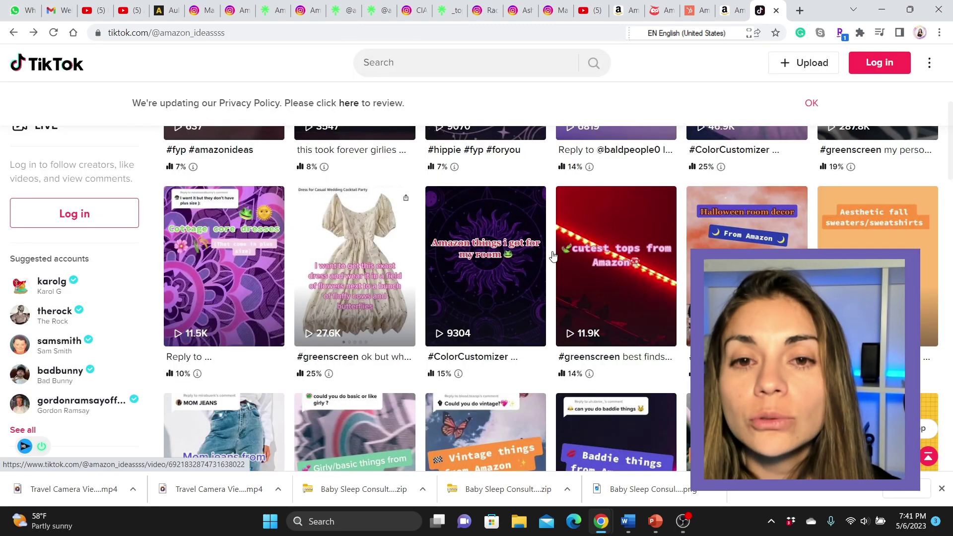
scroll(535, 264, "down", 3)
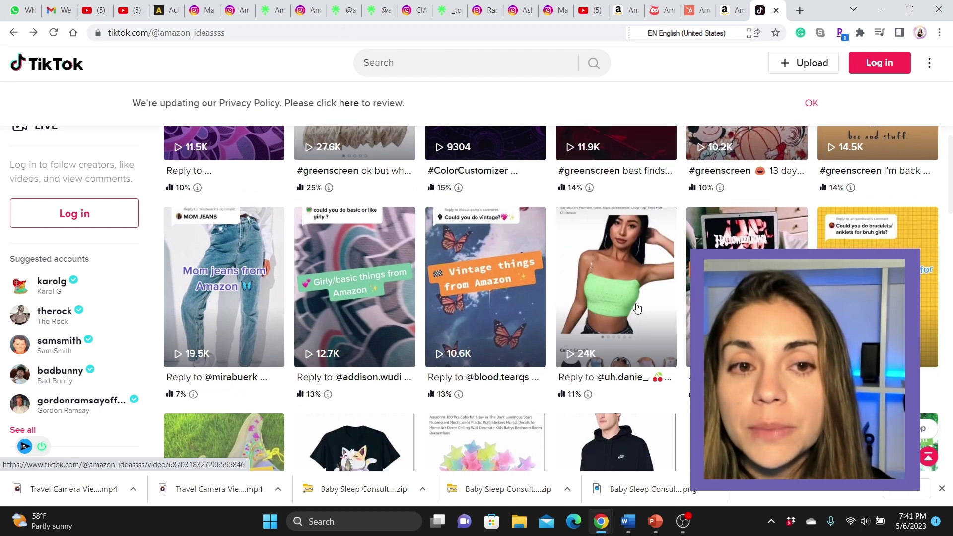
left_click(219, 297)
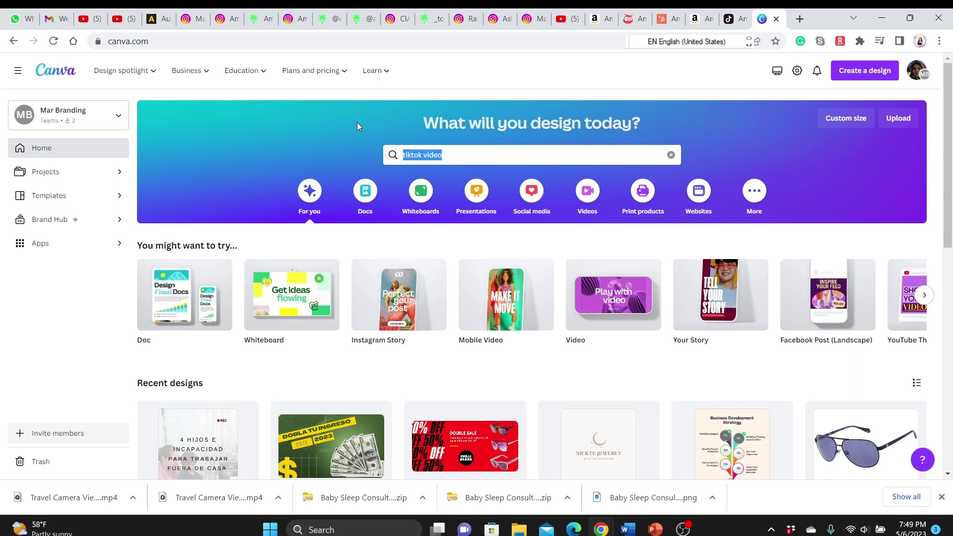
Search Canva for "instargram reel" and open the suggested Instagram Reel template category
type("inst")
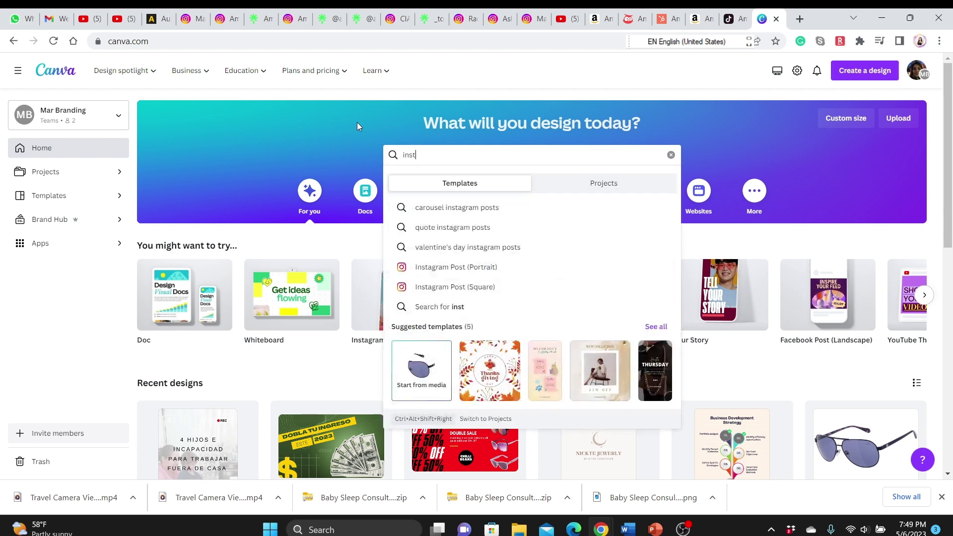
type("argram reel")
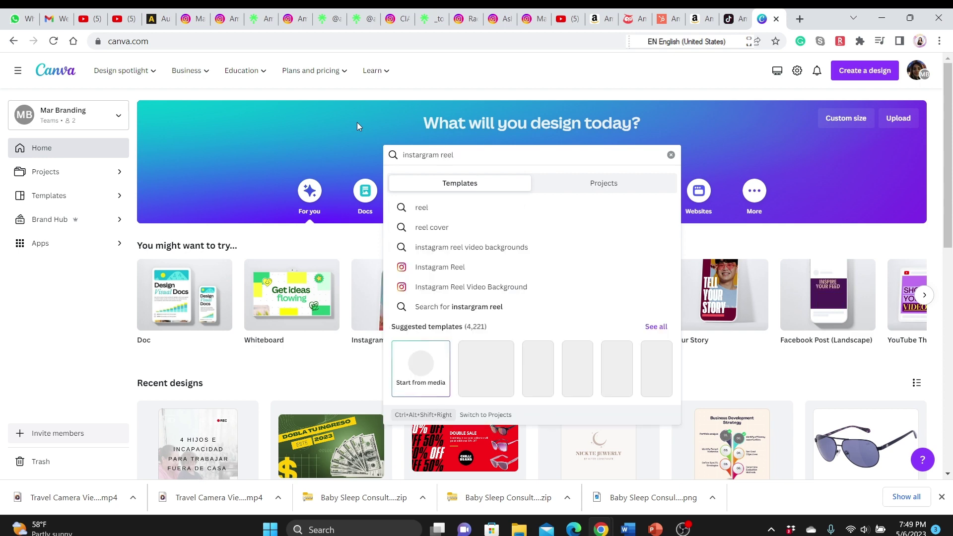
left_click(477, 268)
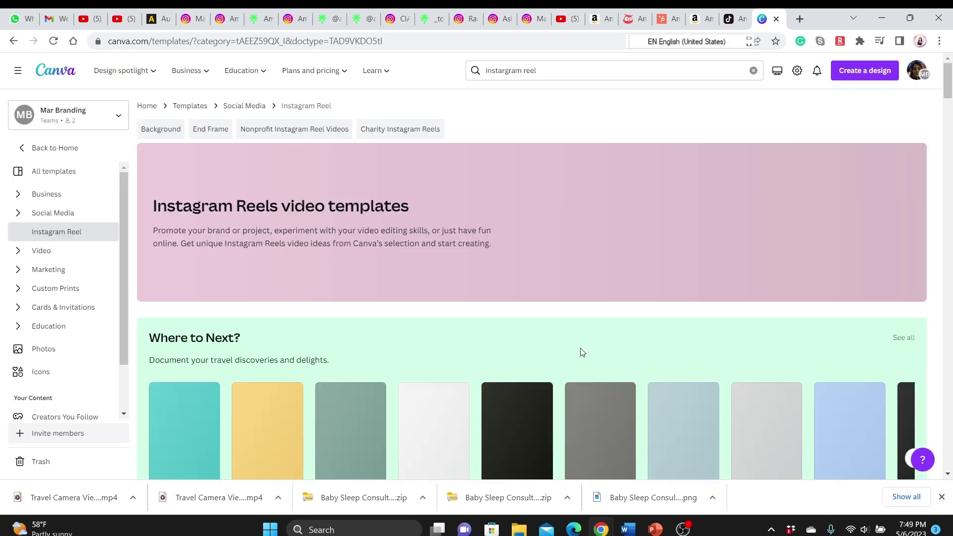
Find the Motivational Quotes Instagram Reel Video template among the Instagram Reel templates and open its details
scroll(514, 351, "down", 6)
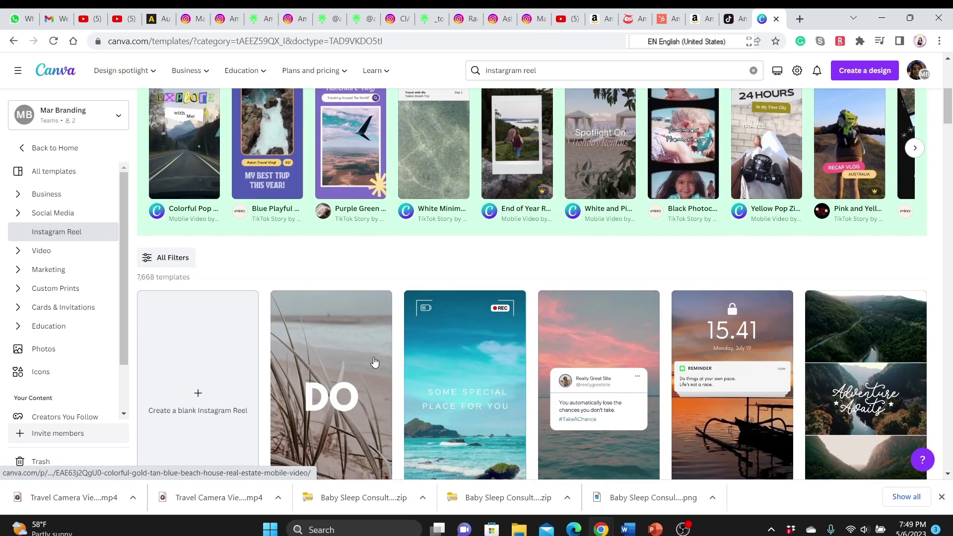
scroll(374, 362, "down", 6)
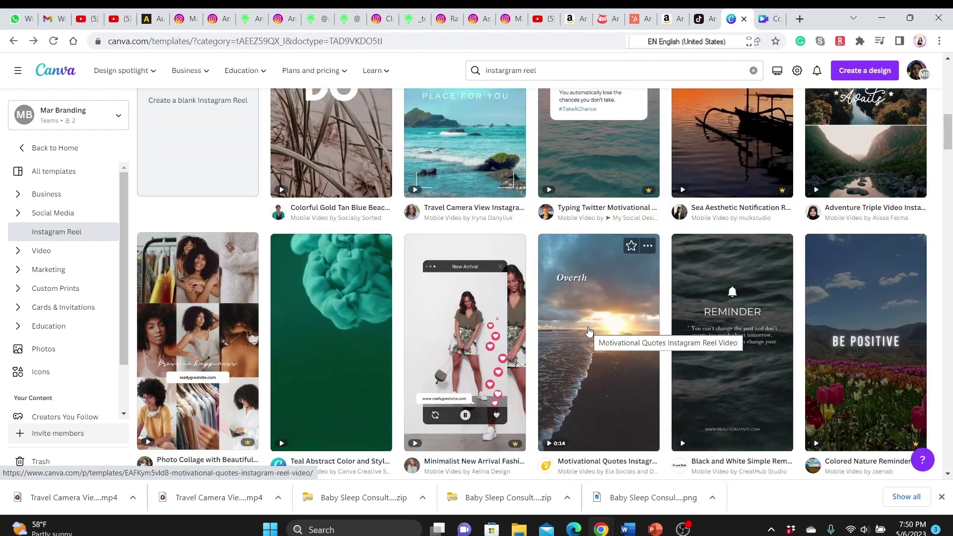
left_click(588, 332)
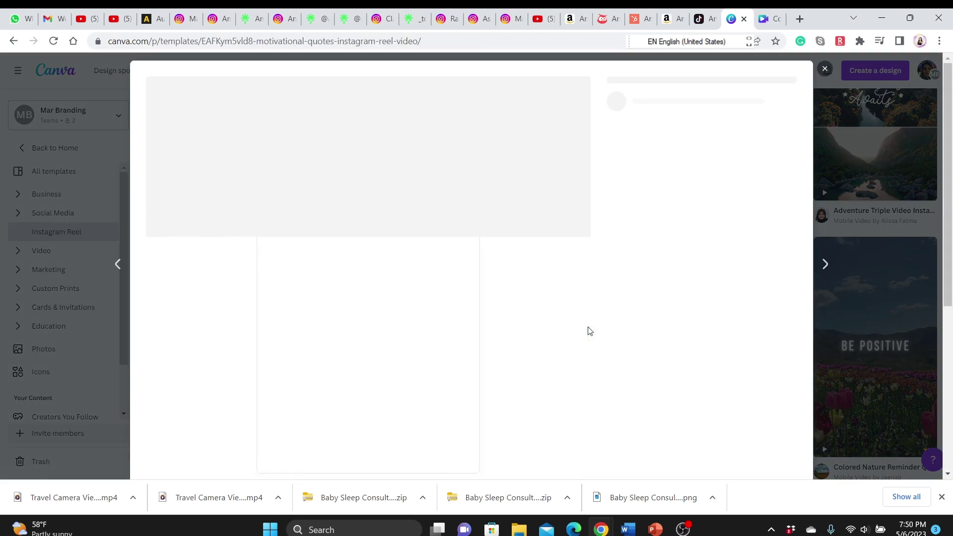
Open the Motivational Quotes template for editing in Canva, then switch to TikTok and play the "best finds" greenscreen video
left_click(641, 168)
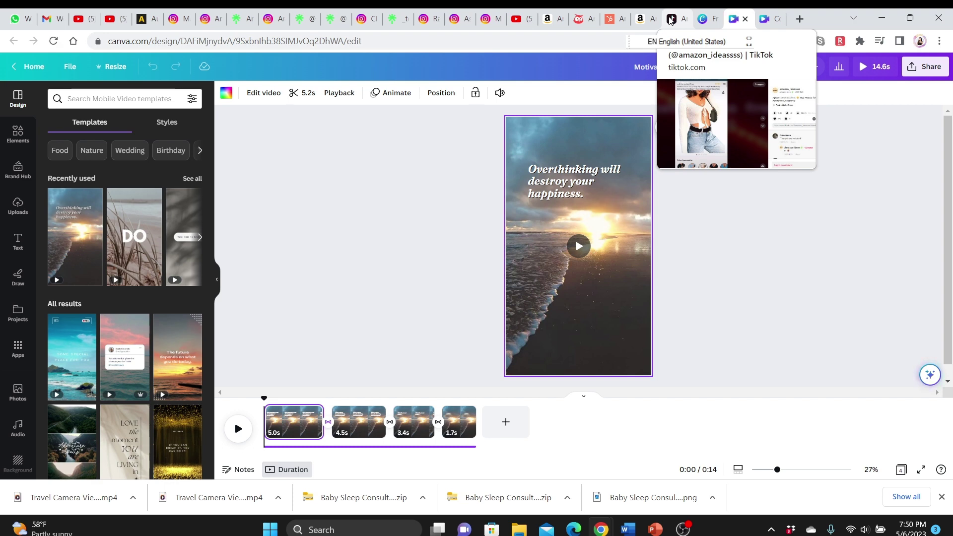
left_click(670, 21)
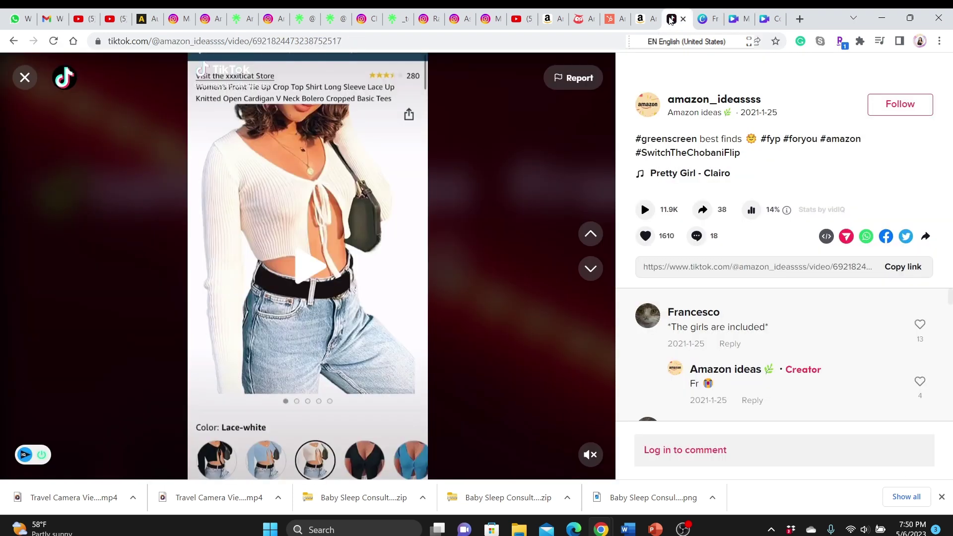
left_click(314, 263)
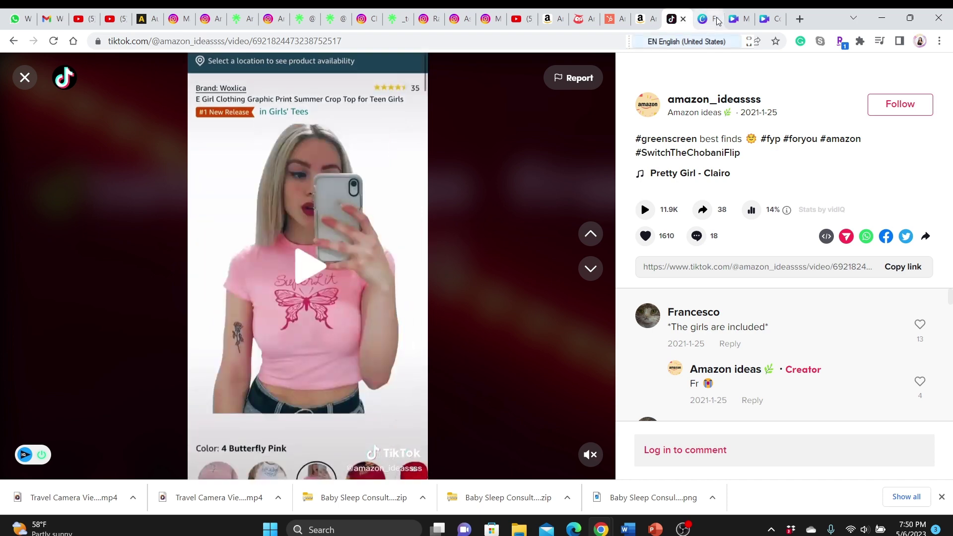
Close the TikTok video and look through the account's other Amazon video covers for design ideas
left_click(769, 18)
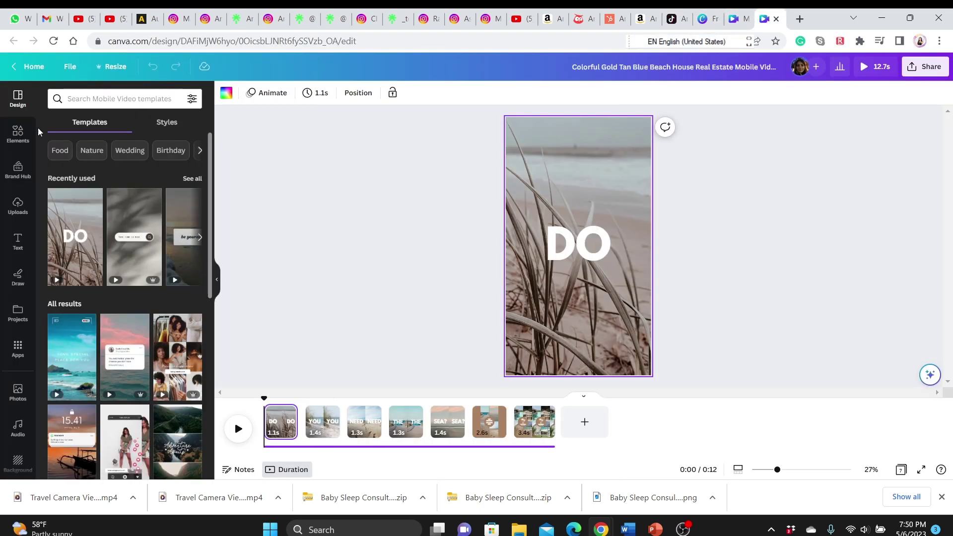
left_click(676, 19)
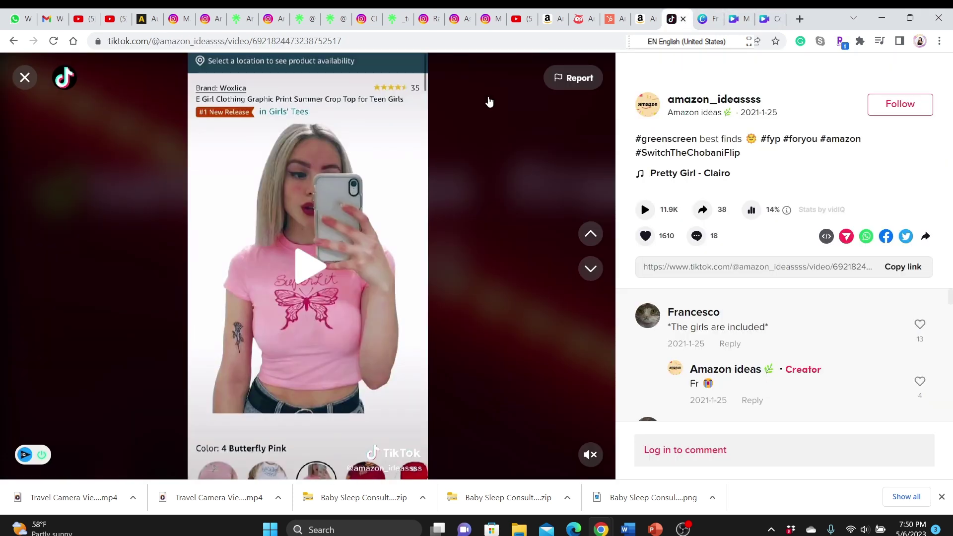
left_click(25, 76)
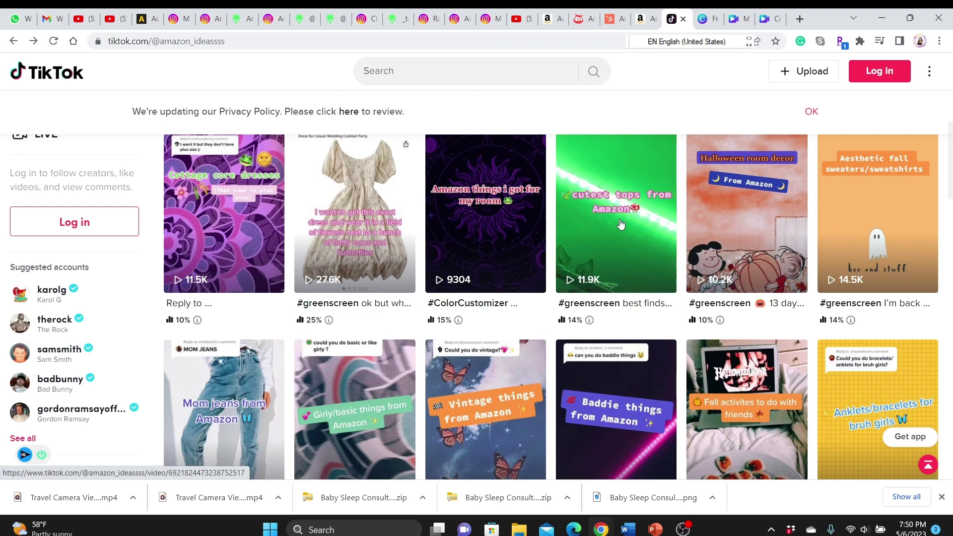
scroll(618, 225, "down", 3)
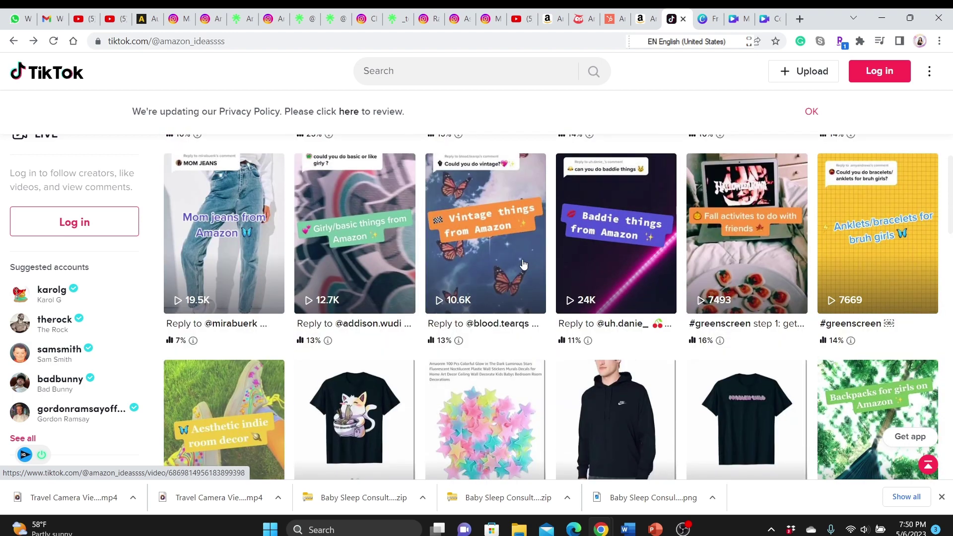
scroll(670, 293, "down", 1)
scroll(738, 323, "up", 2)
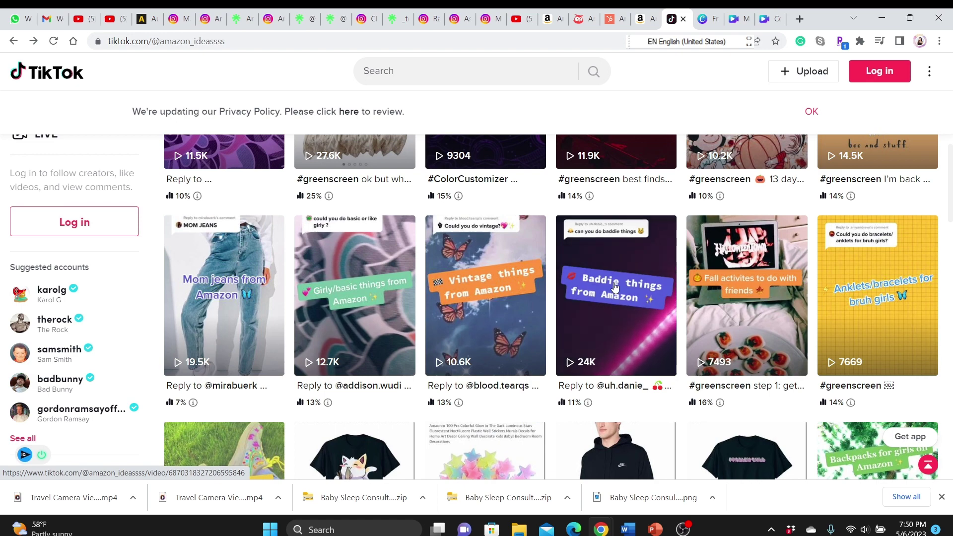
Switch to the beach house mobile video design in Canva and search its elements for "neon light"
left_click(769, 18)
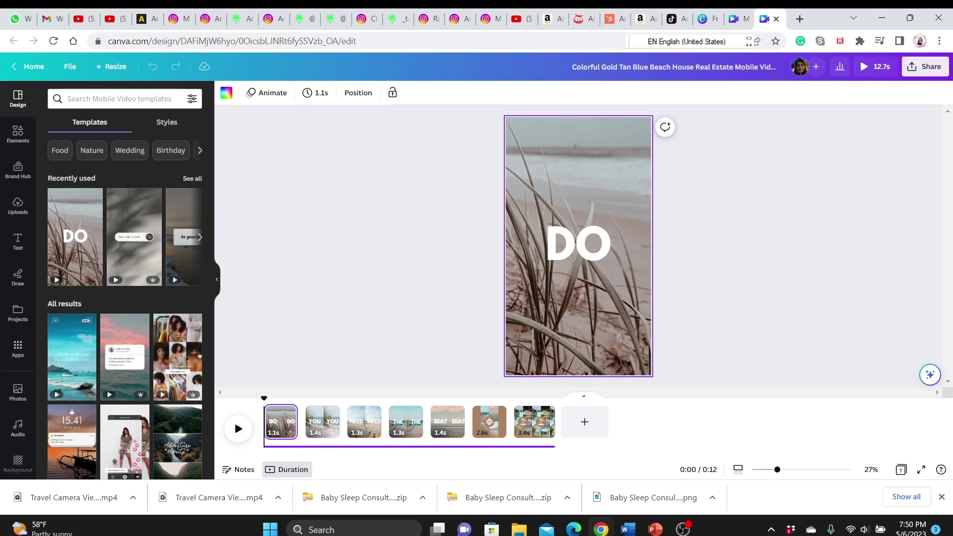
left_click(30, 133)
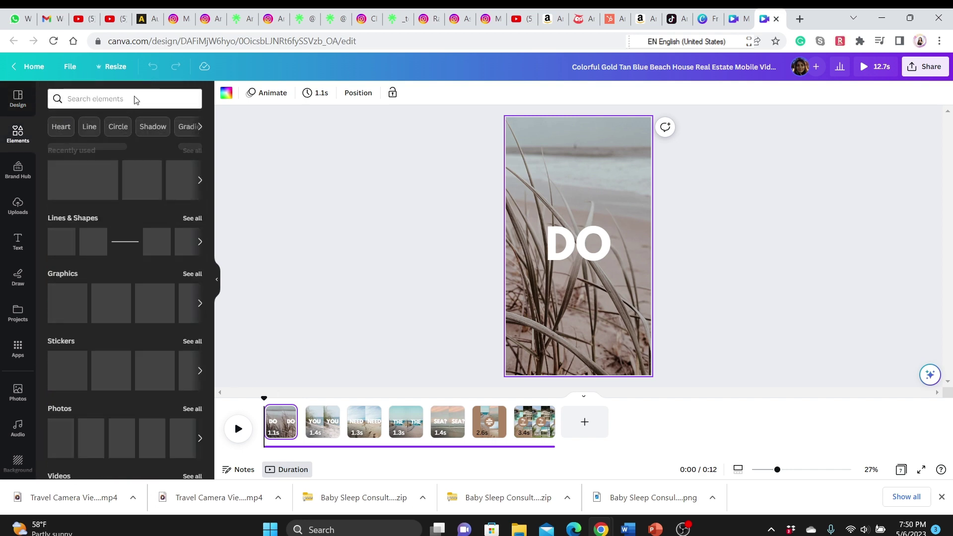
left_click(134, 98)
type("neon light")
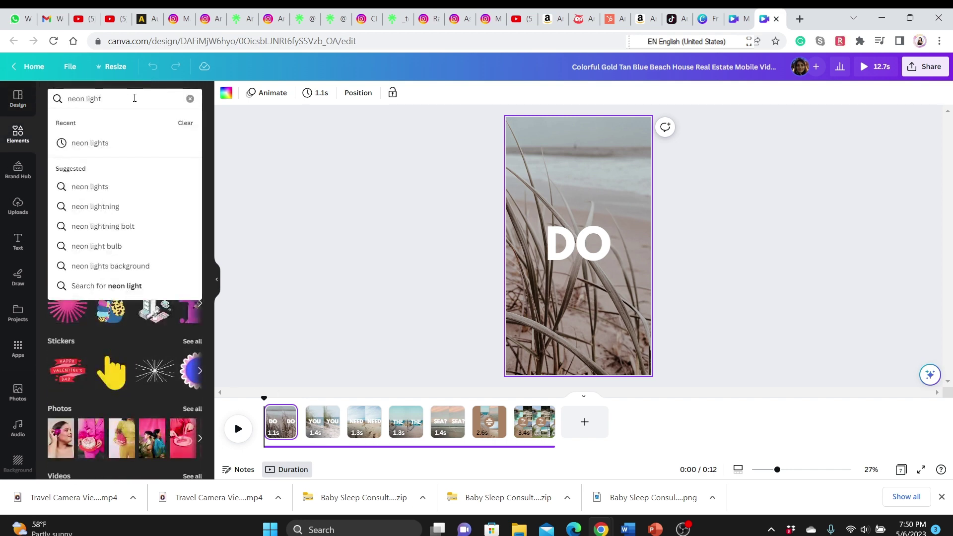
type(" b")
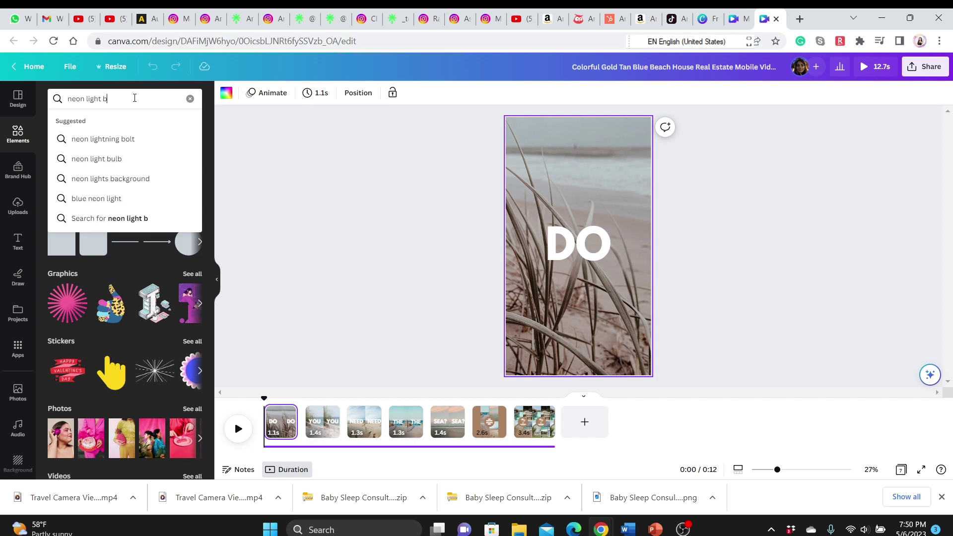
type(";a")
key("BackSpace")
key("BackSpace")
key("BackSpace")
key("BackSpace")
key("Return")
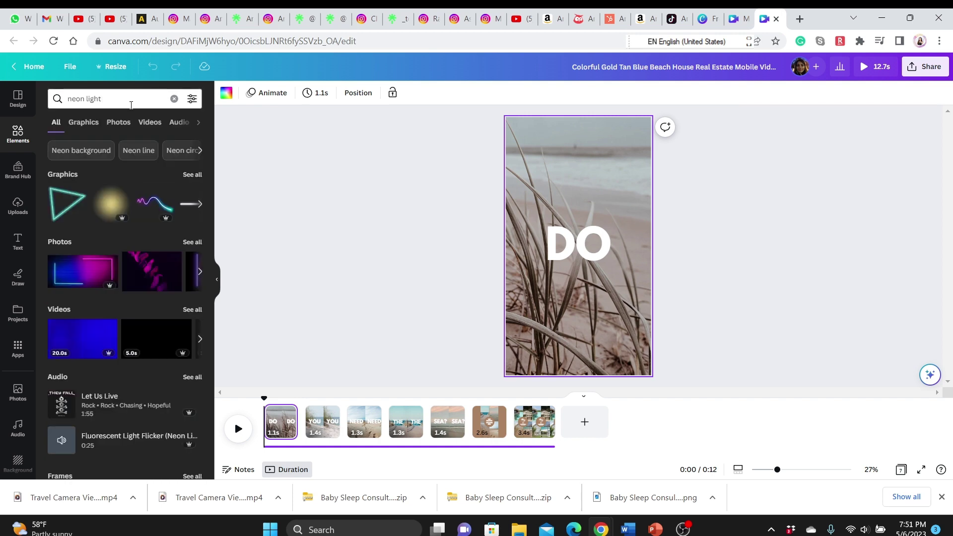
Set the neon photo of people in visors as the "DO" page background, enlarging and repositioning it within the crop
left_click(200, 272)
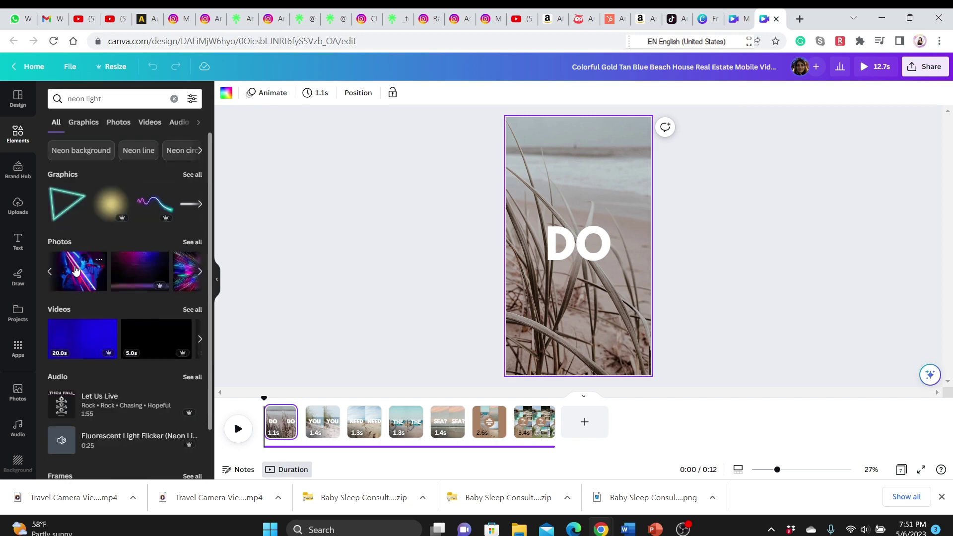
left_click_drag(230, 236, 514, 182)
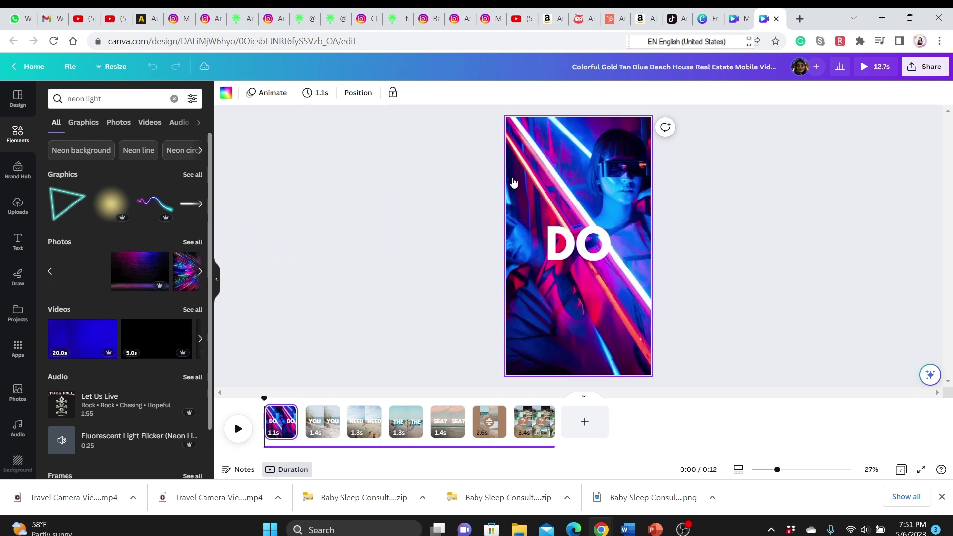
double_click(574, 185)
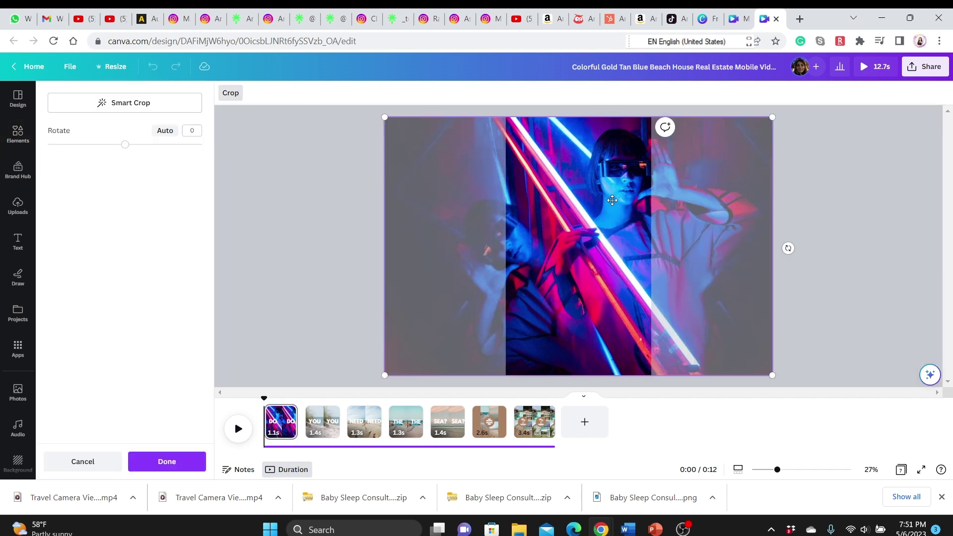
left_click_drag(773, 118, 933, 74)
left_click_drag(593, 192, 535, 287)
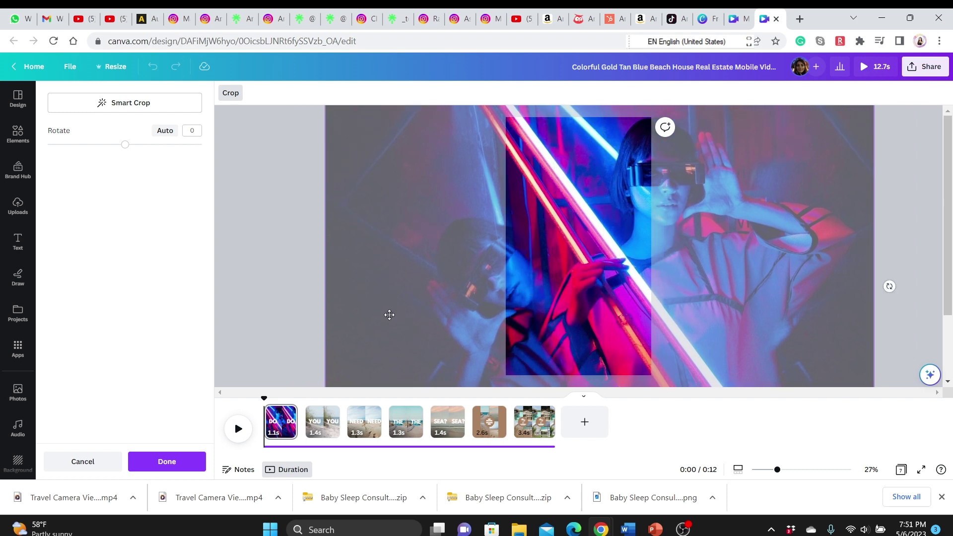
left_click(166, 461)
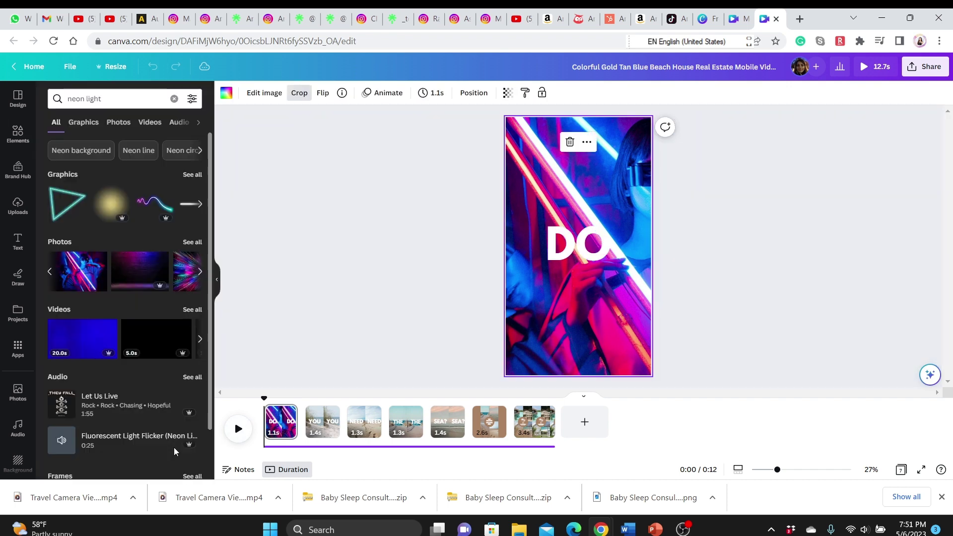
Shorten each of the first four pages, "DO" through "THE", to 0.1 s on the timeline
left_click(320, 427)
key("Left")
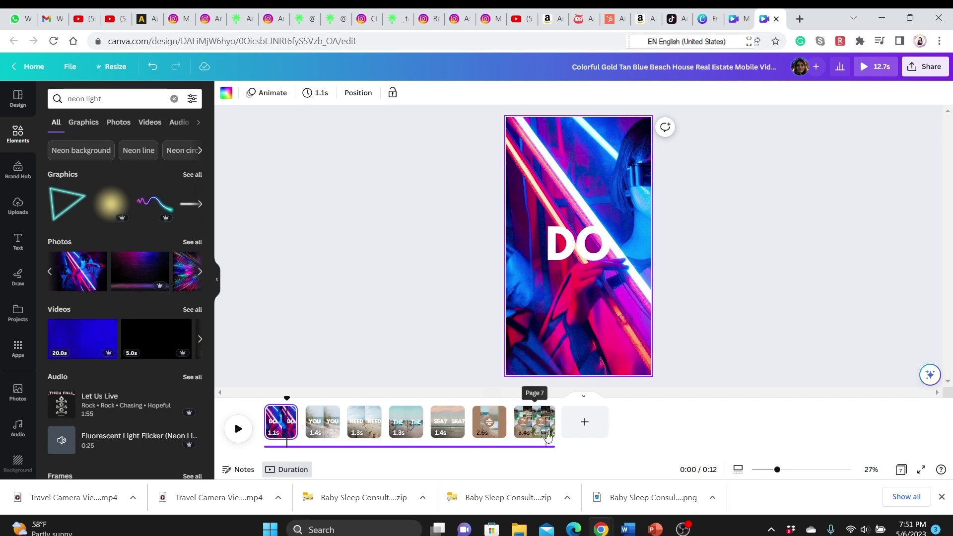
left_click_drag(294, 426, 279, 427)
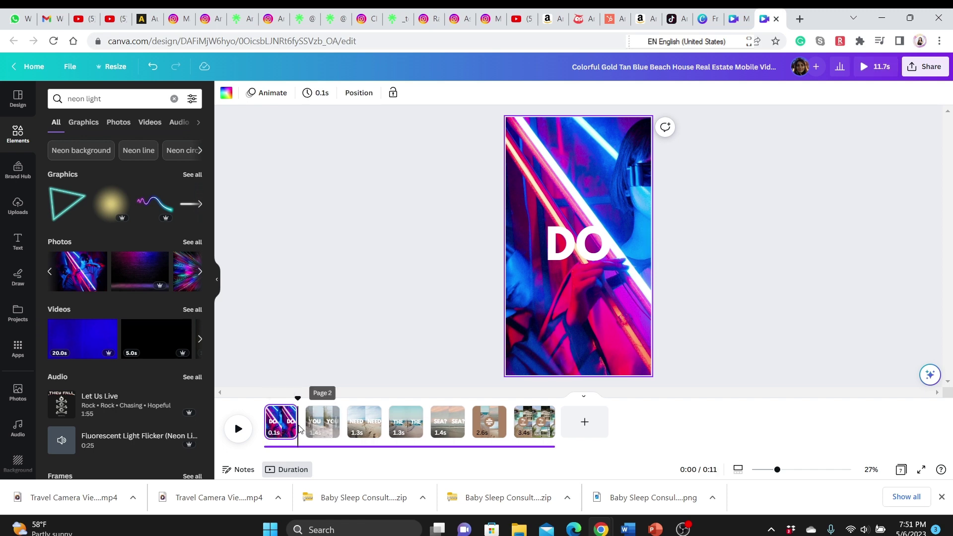
left_click(332, 428)
left_click_drag(339, 424, 314, 425)
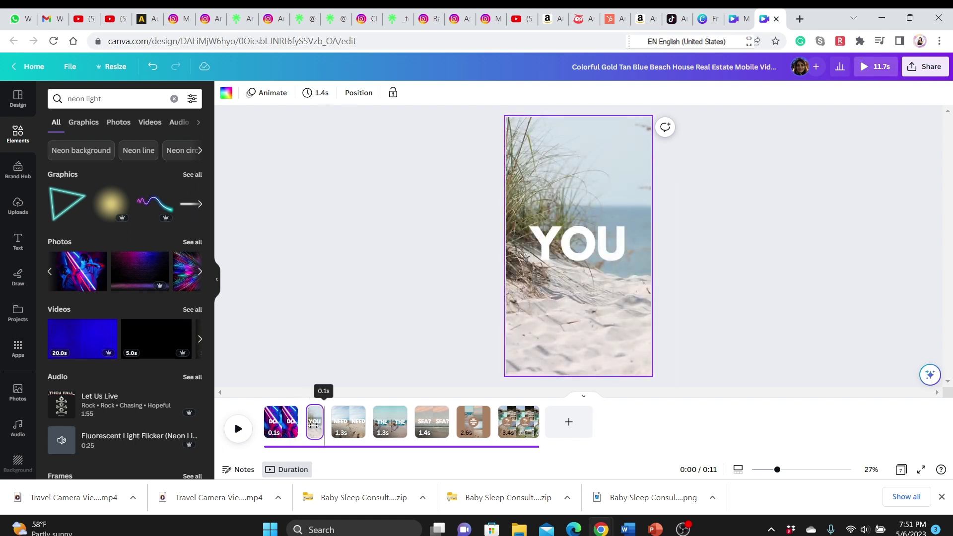
left_click(358, 422)
left_click_drag(373, 421, 403, 423)
left_click(408, 428)
Delete the last three pages, starting with the "SEA?" page, and select the "YOU" page
left_click(441, 425)
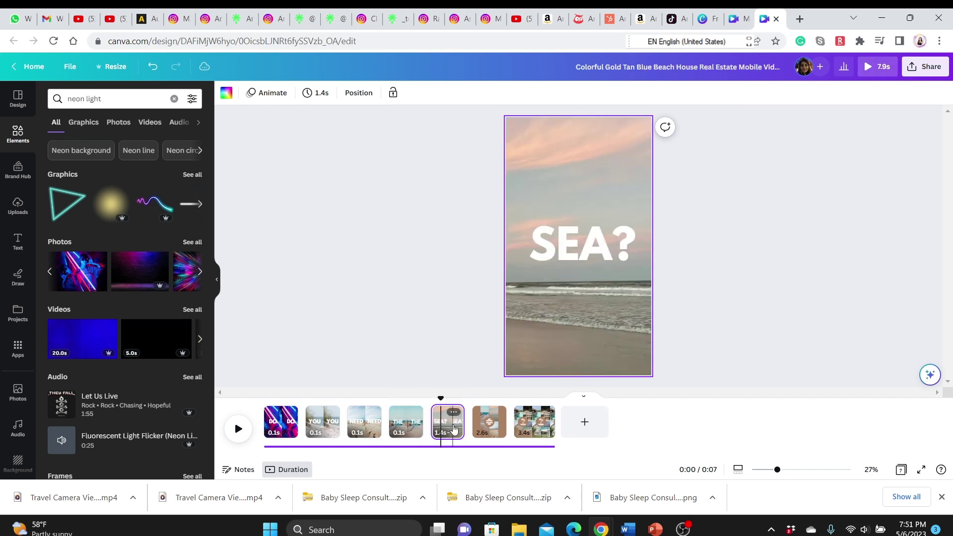
key("Delete")
key("Delete")
key("Delete")
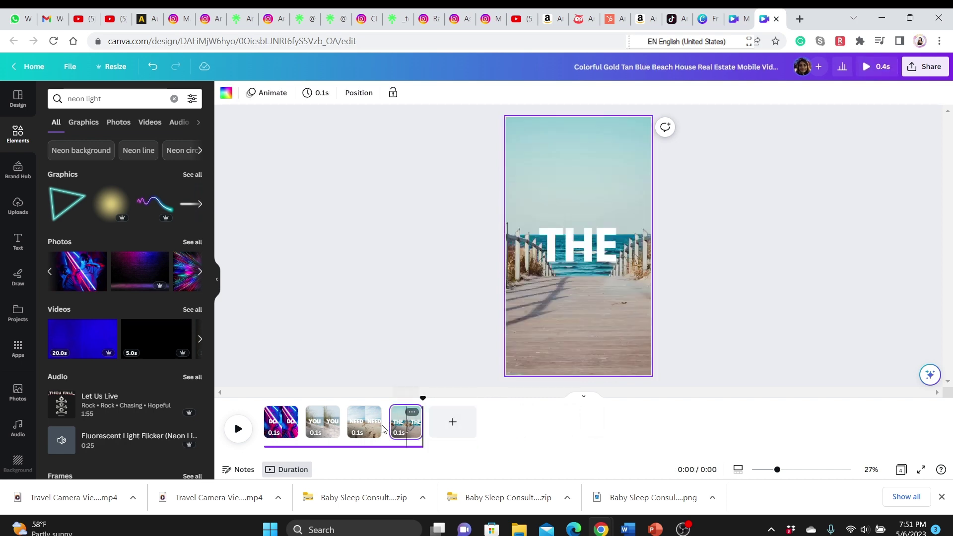
left_click(325, 429)
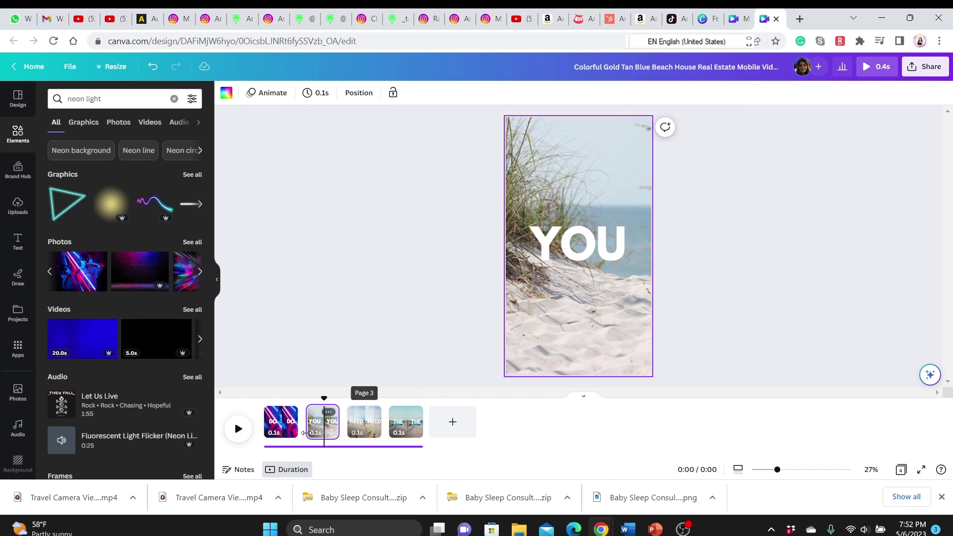
Switch to the Under Armour running shoe page on Amazon and dismiss the text link popup to view the product
left_click(552, 22)
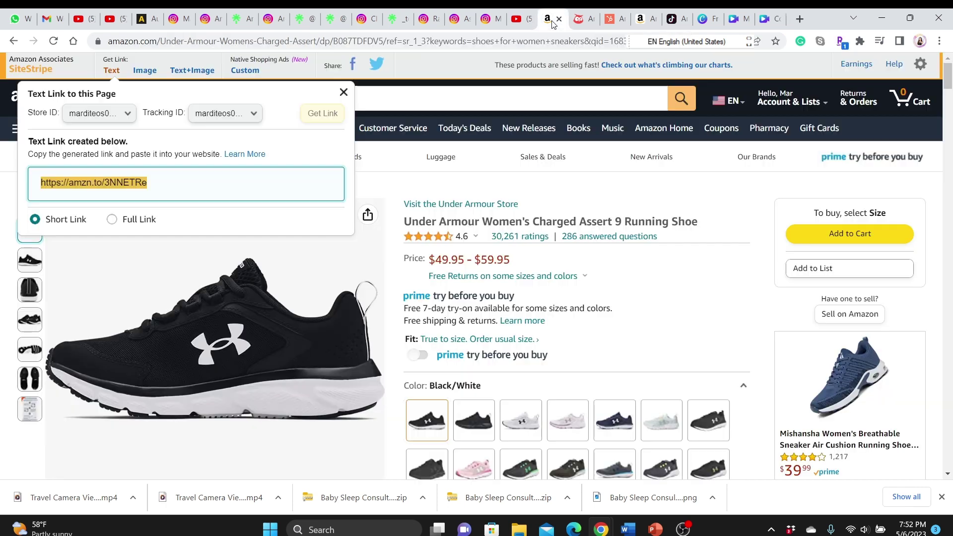
left_click(453, 243)
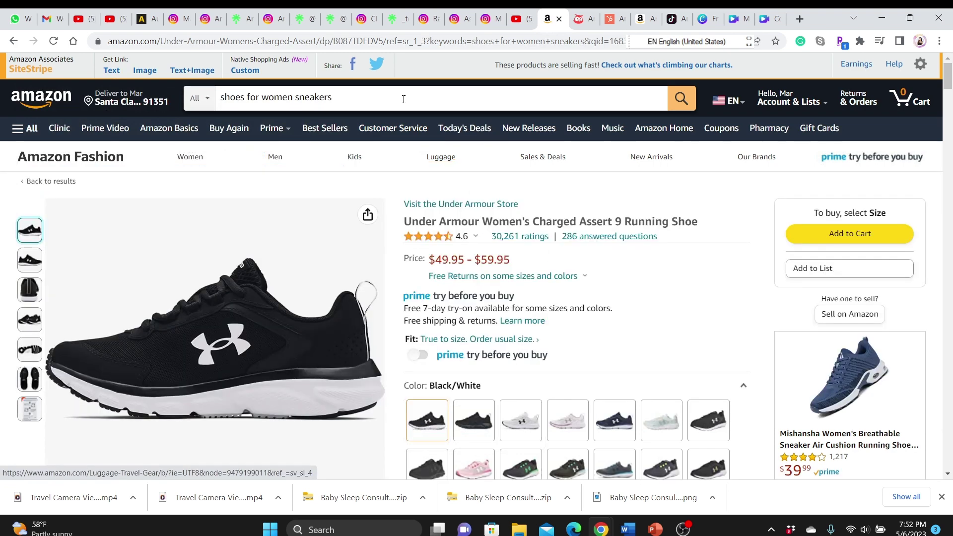
left_click(404, 99)
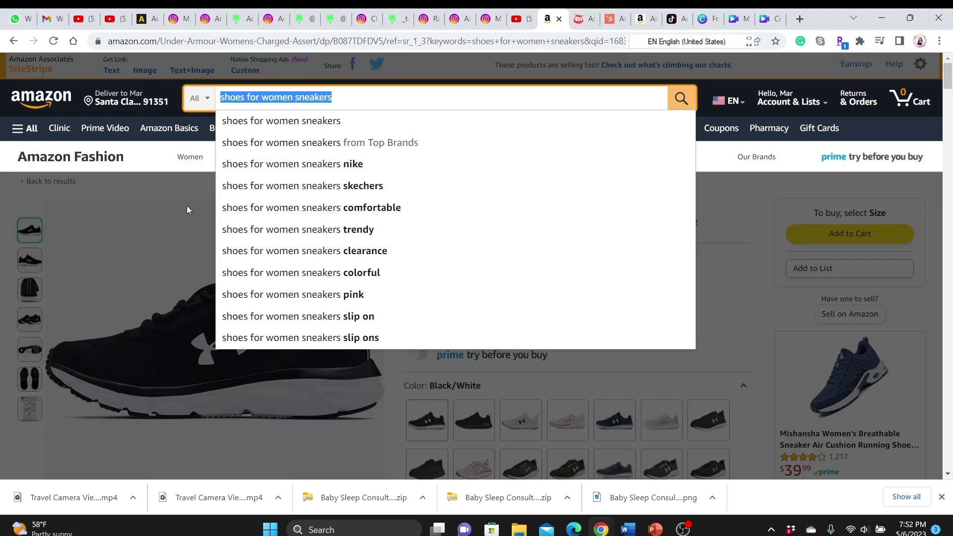
left_click(158, 215)
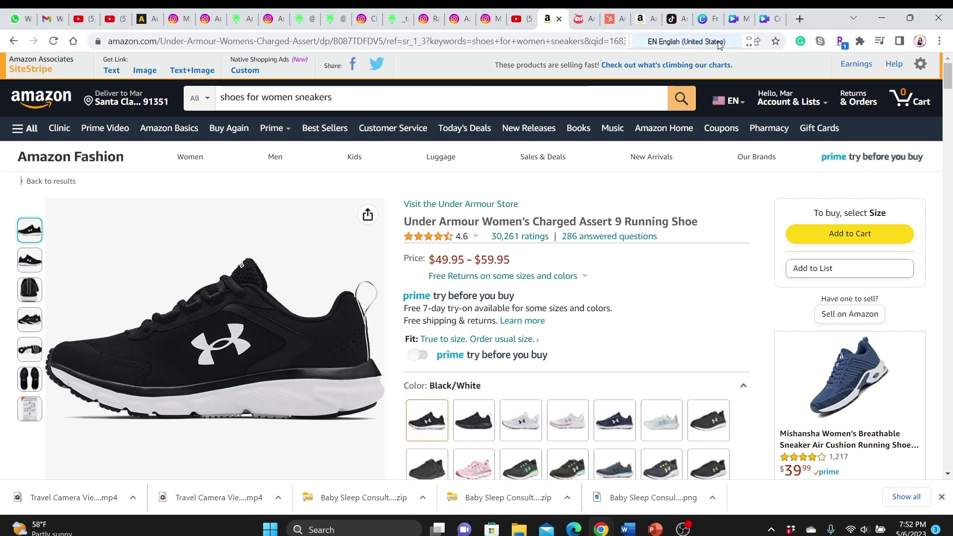
Check the TikTok account's video covers against the Canva design and return to the design
left_click(764, 18)
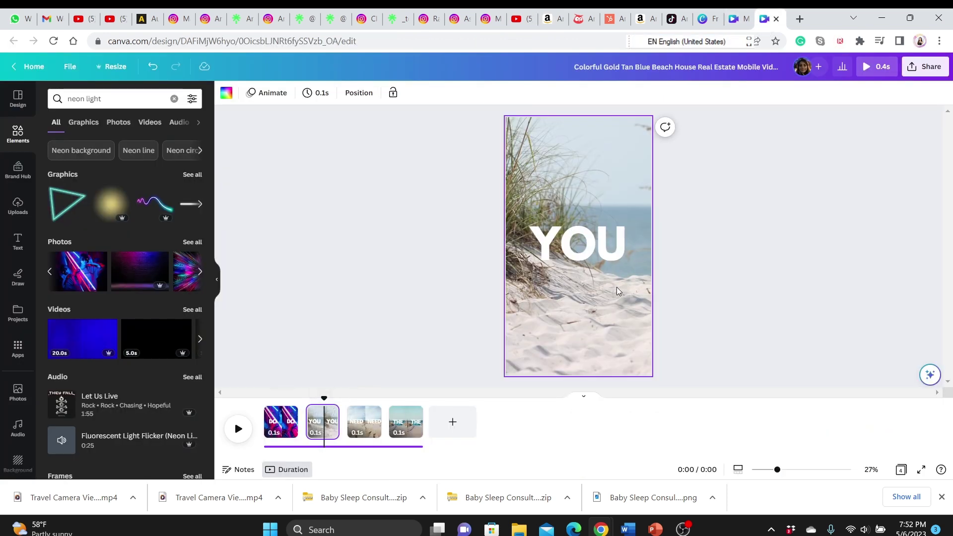
mouse_move(675, 23)
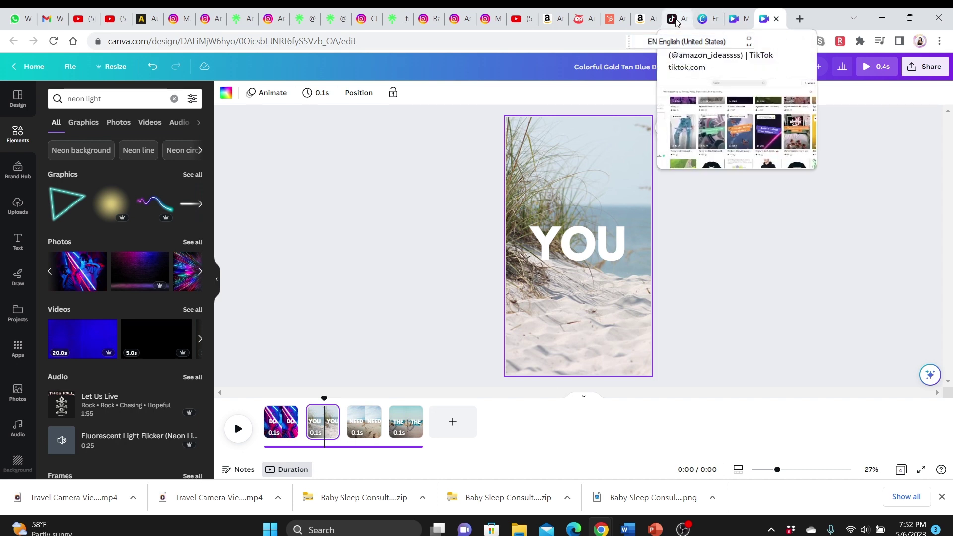
left_click(672, 19)
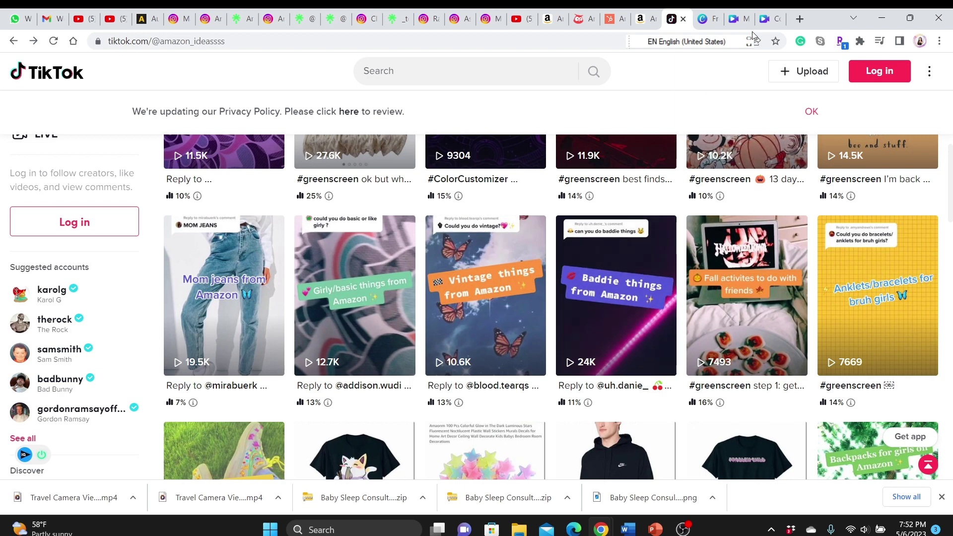
left_click(766, 19)
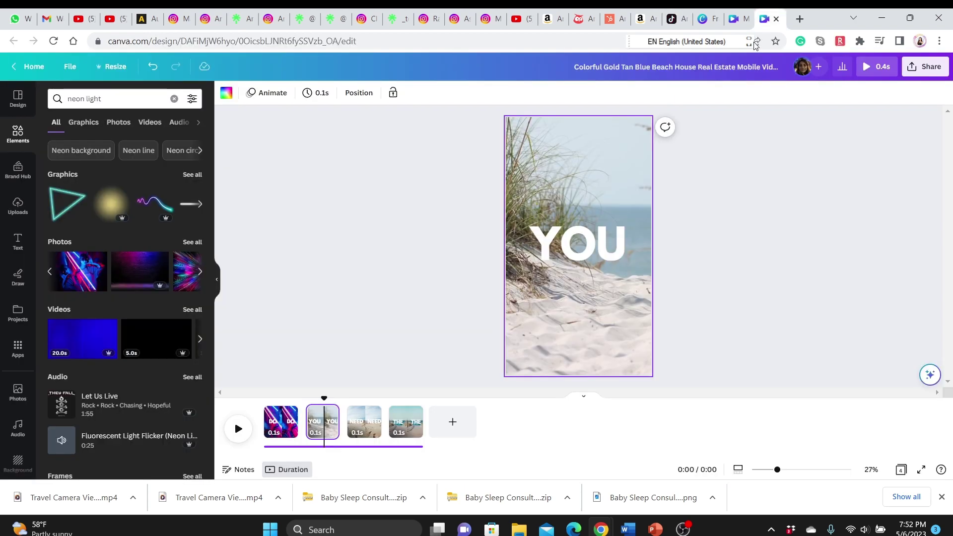
On the first page, move the "DO" text higher and apply the Background text effect to it
left_click(279, 429)
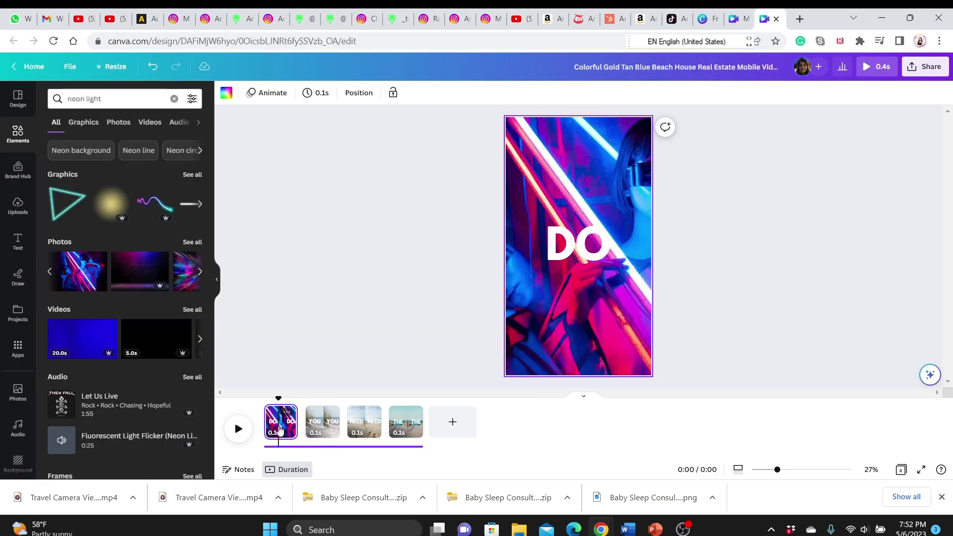
left_click(19, 241)
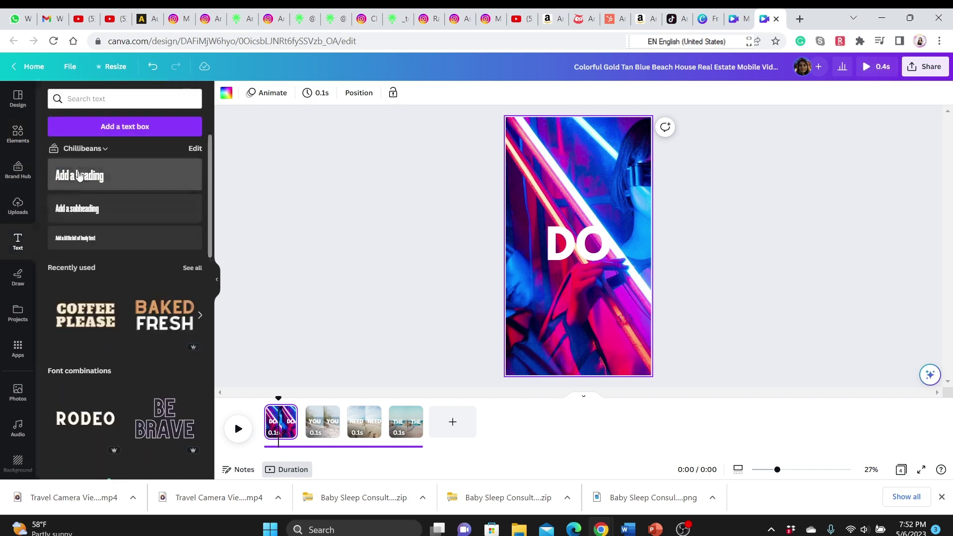
left_click(78, 175)
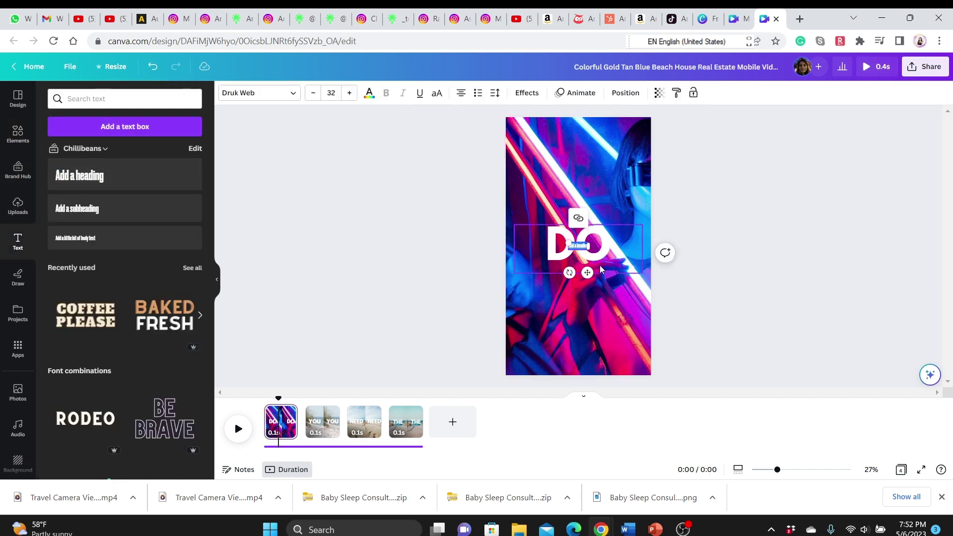
left_click_drag(593, 240, 591, 198)
left_click(594, 243)
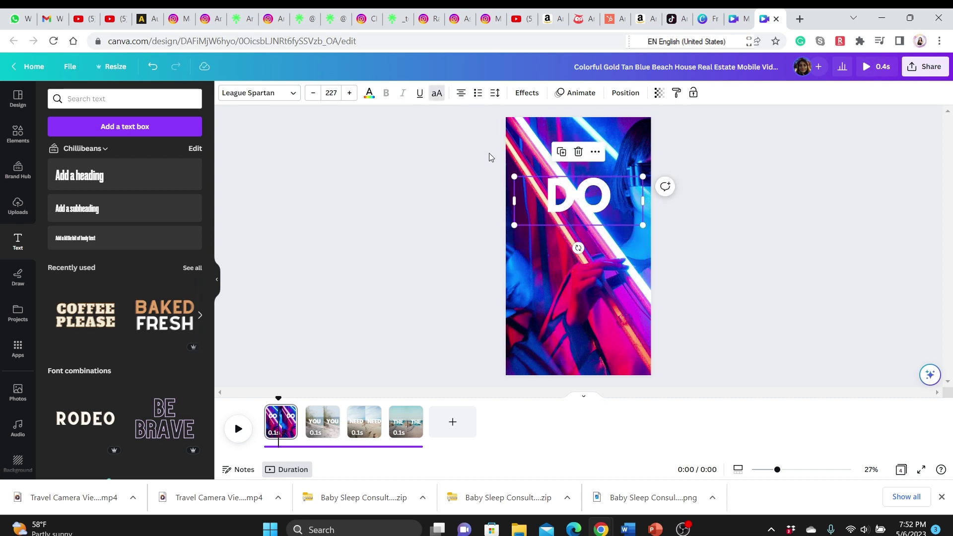
left_click(527, 92)
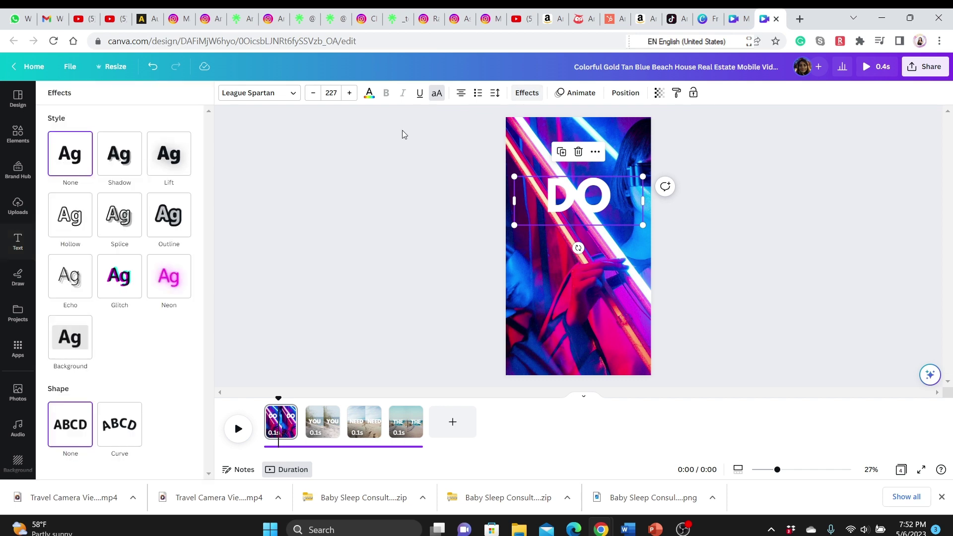
left_click(70, 341)
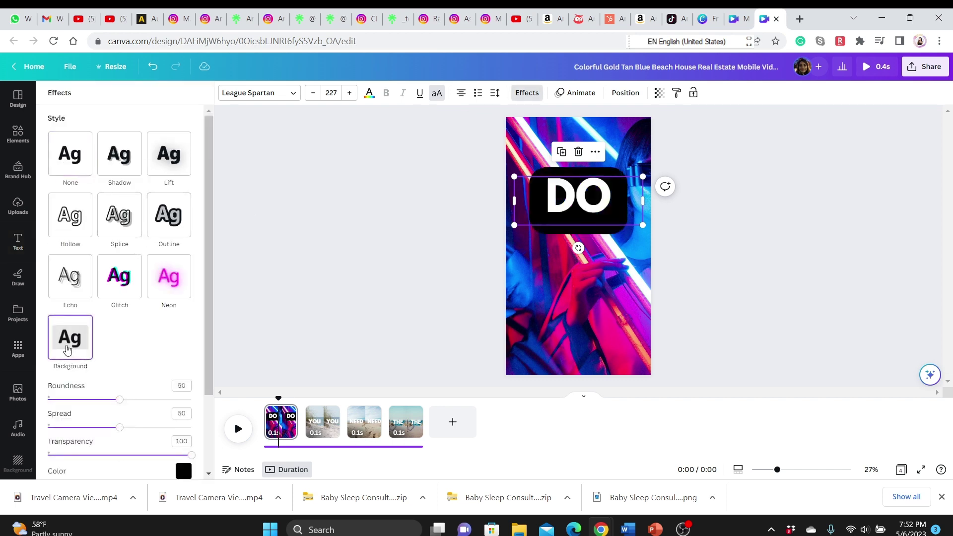
Check the mom jeans cover wording on the TikTok account, and replace "DO" in the design with "MOM JEANS FROM AMAZON"
double_click(579, 213)
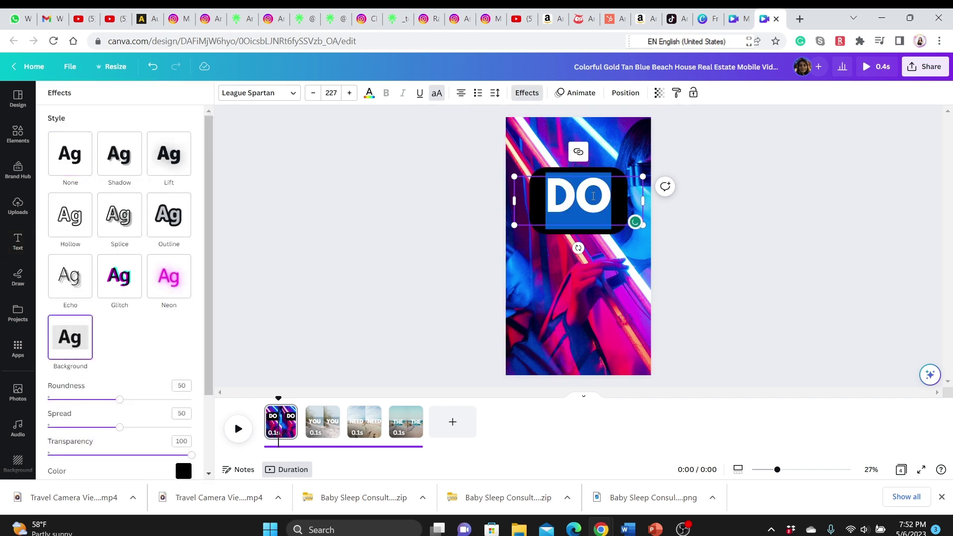
left_click(678, 22)
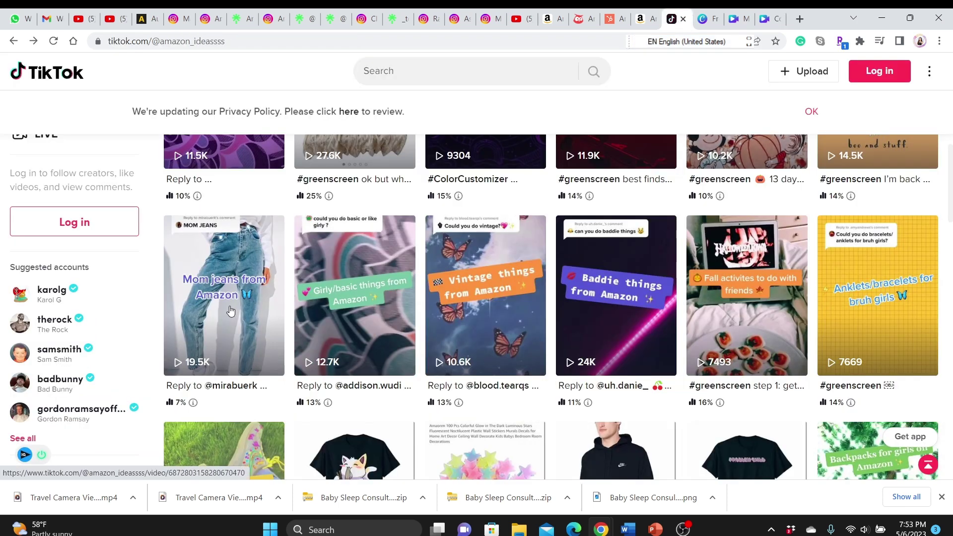
left_click(768, 19)
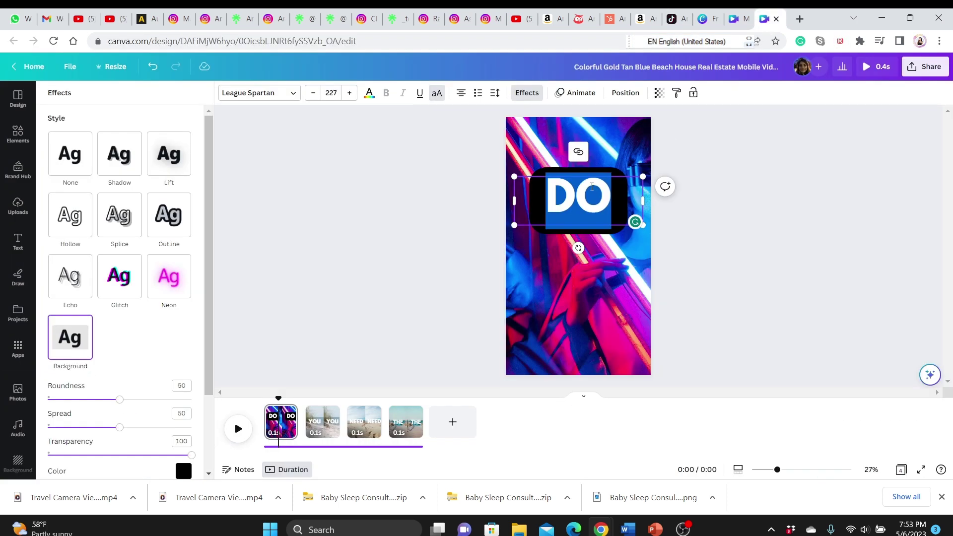
type("MOM")
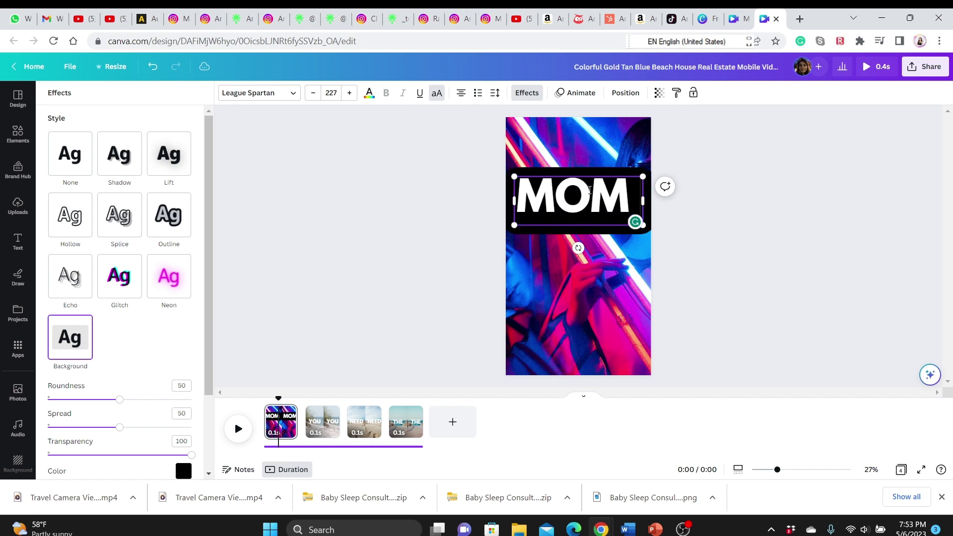
type(" JEAN")
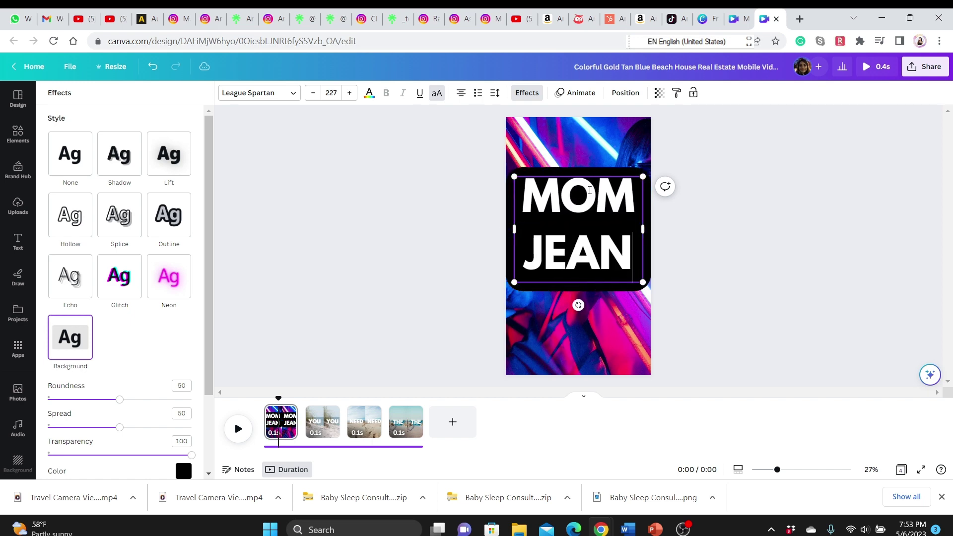
type("S FROM")
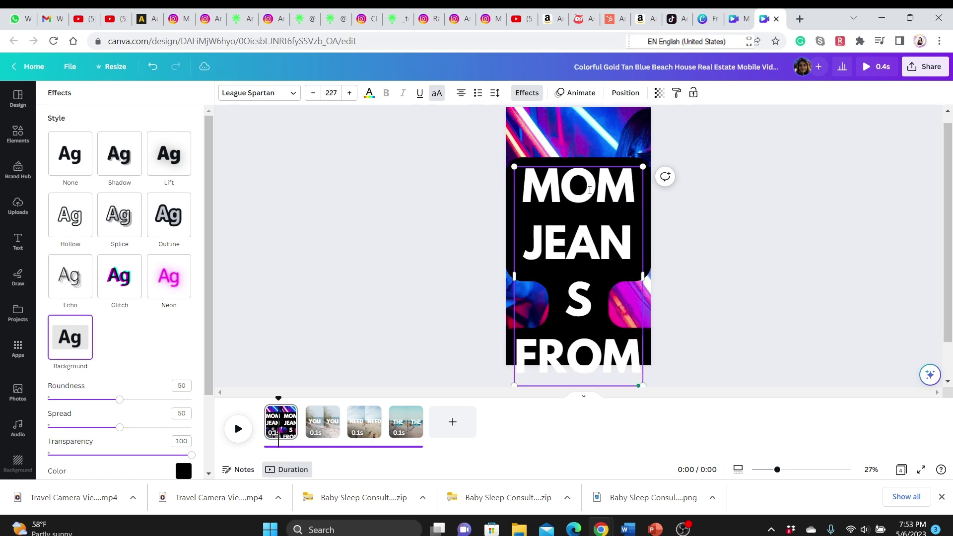
type(" AMAZON")
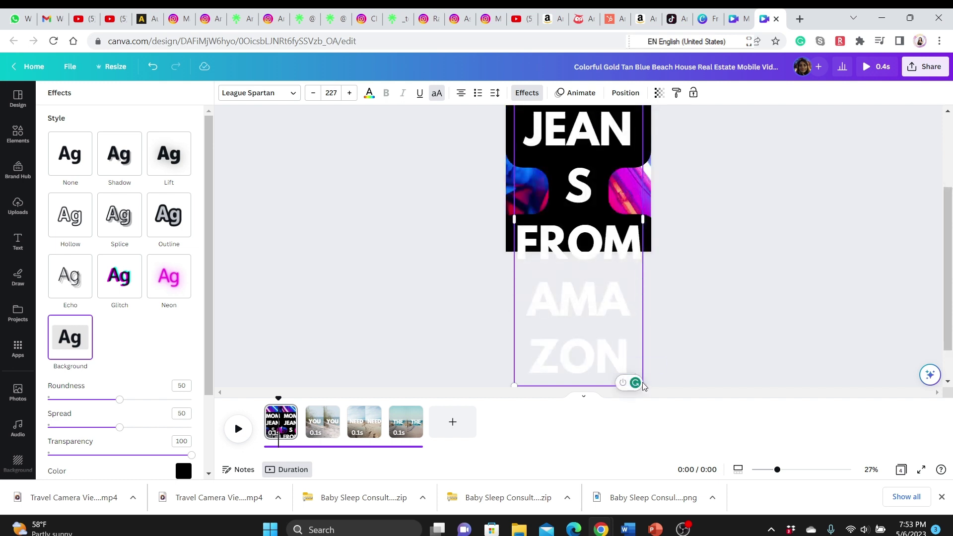
Shrink the "MOM JEANS FROM AMAZON" text, widen its box to fit four lines, and position it mid-page
scroll(562, 220, "up", 3)
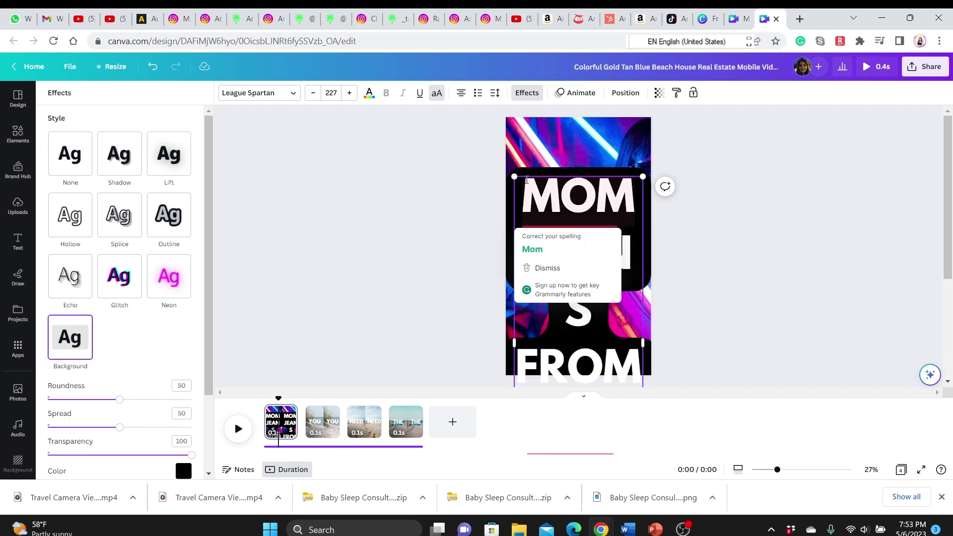
left_click_drag(514, 176, 575, 303)
mouse_move(603, 303)
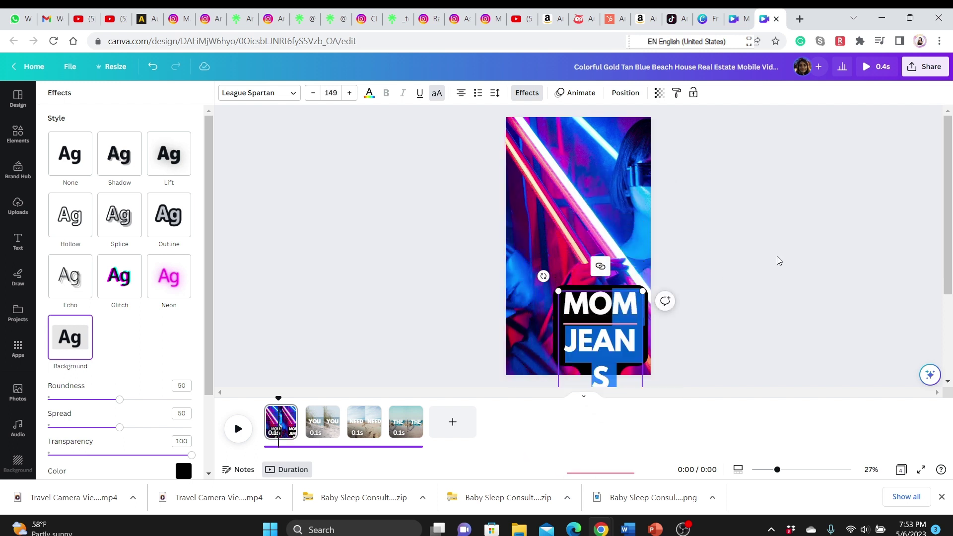
left_click(685, 276)
left_click(620, 312)
left_click_drag(620, 312, 588, 158)
left_click_drag(612, 356, 586, 290)
left_click_drag(587, 218, 633, 218)
left_click_drag(567, 241, 561, 300)
left_click(786, 306)
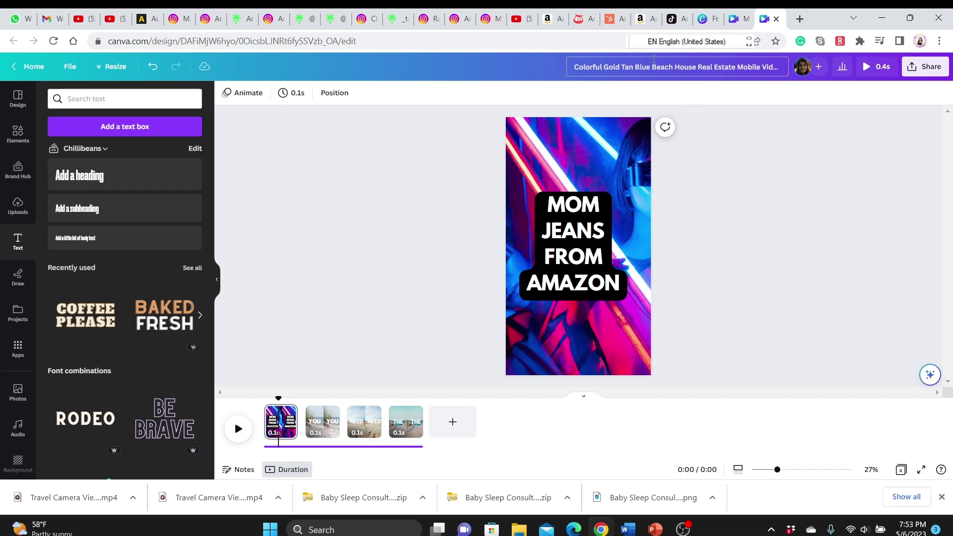
Switch to the amazon_finds5 Linktree page and review how its product links are listed
left_click(645, 19)
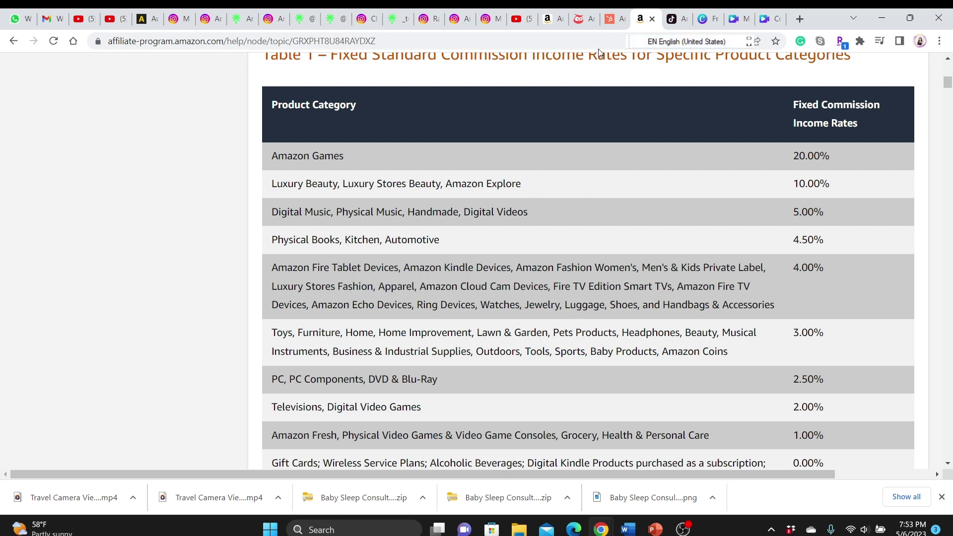
left_click(545, 20)
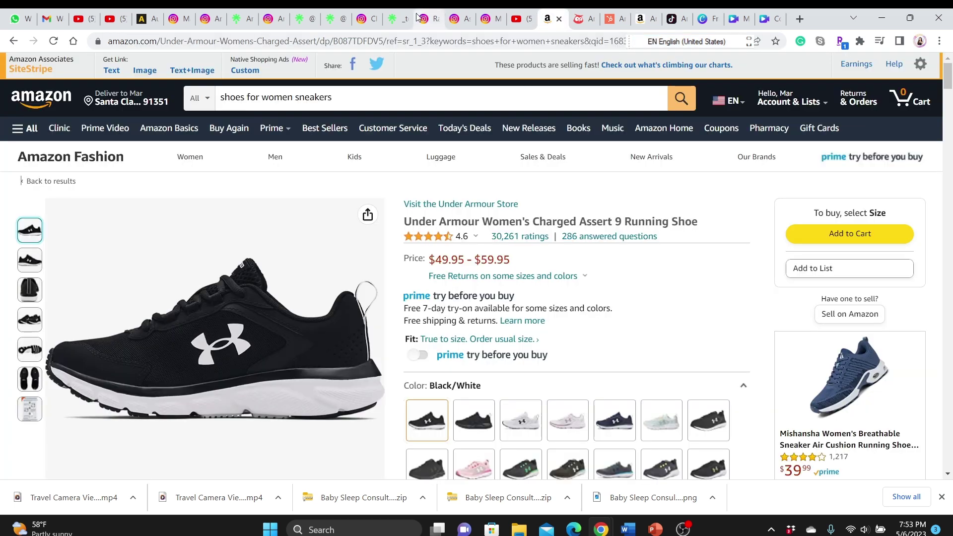
left_click(396, 19)
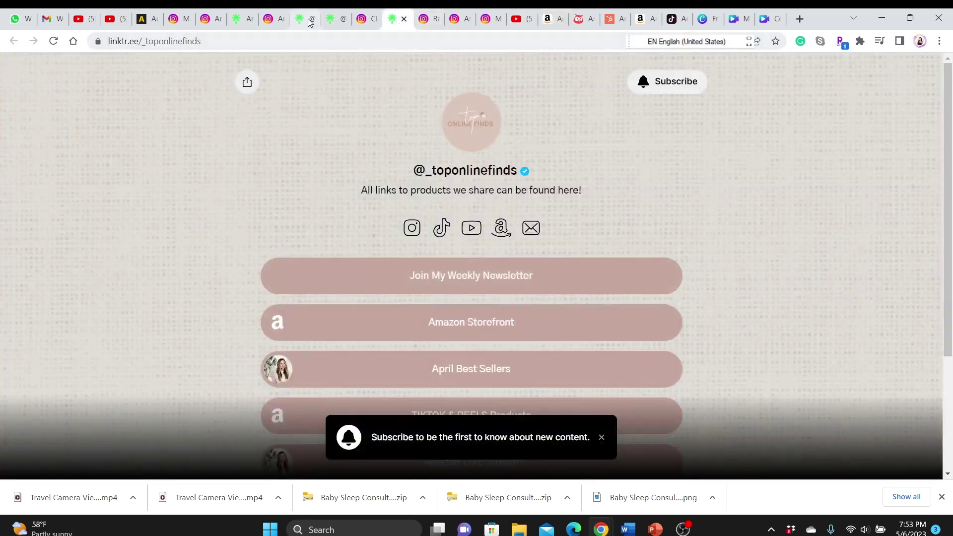
left_click(309, 22)
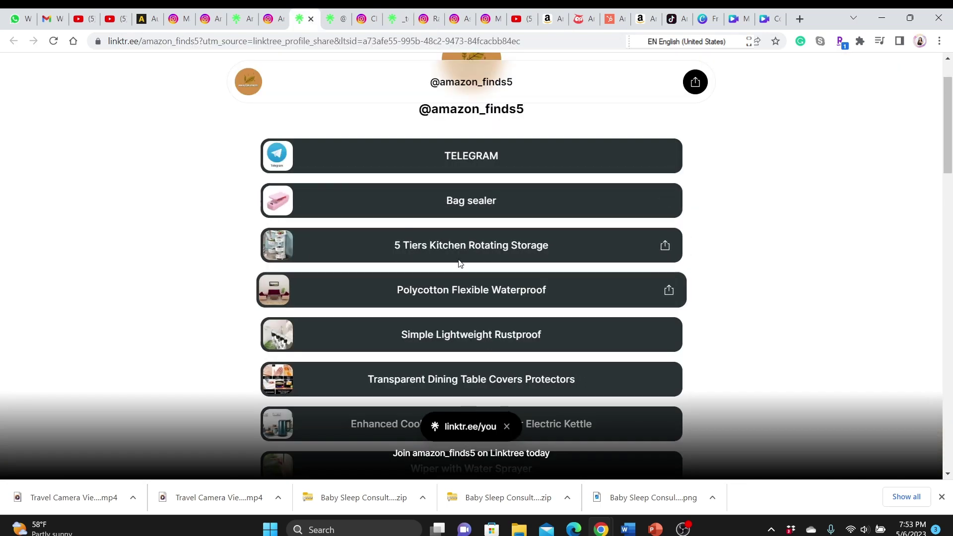
scroll(472, 272, "down", 1)
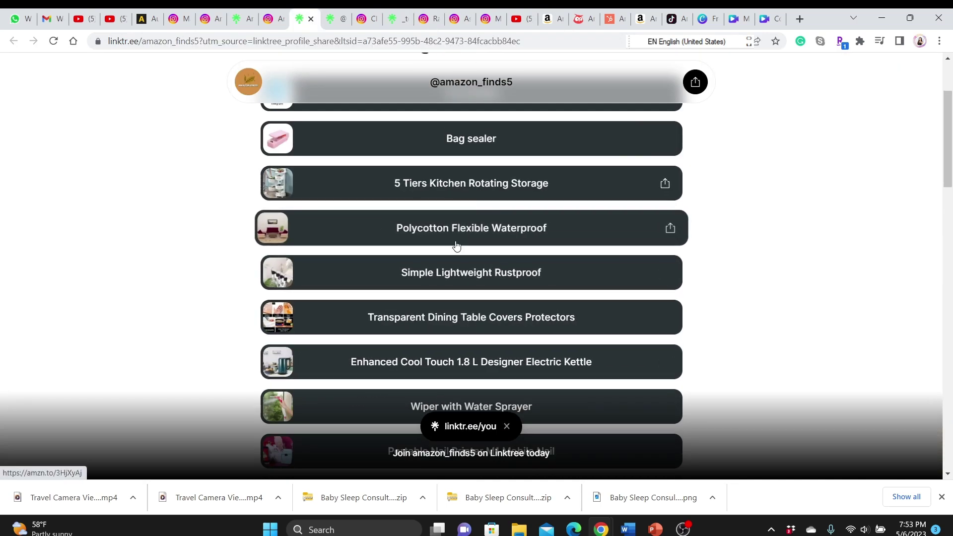
scroll(621, 402, "down", 2)
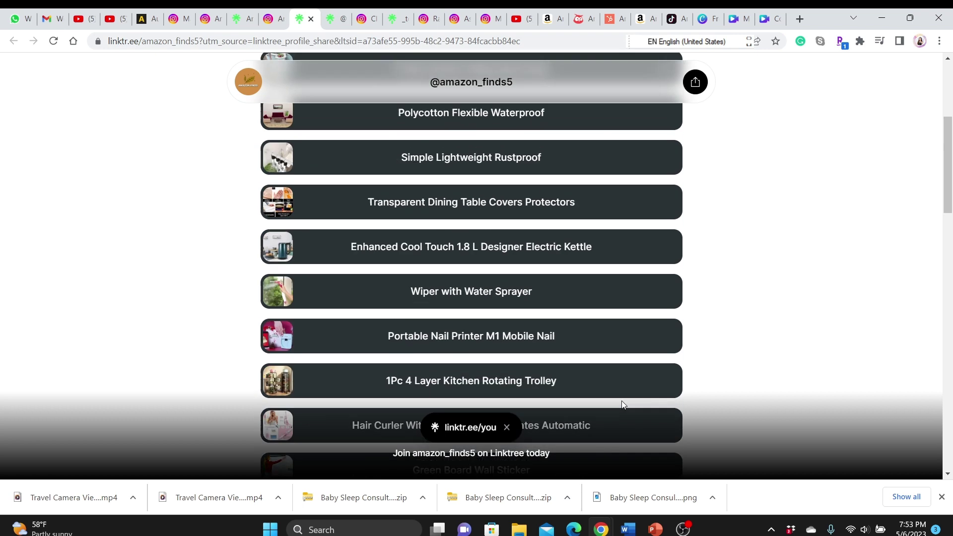
scroll(621, 400, "up", 4)
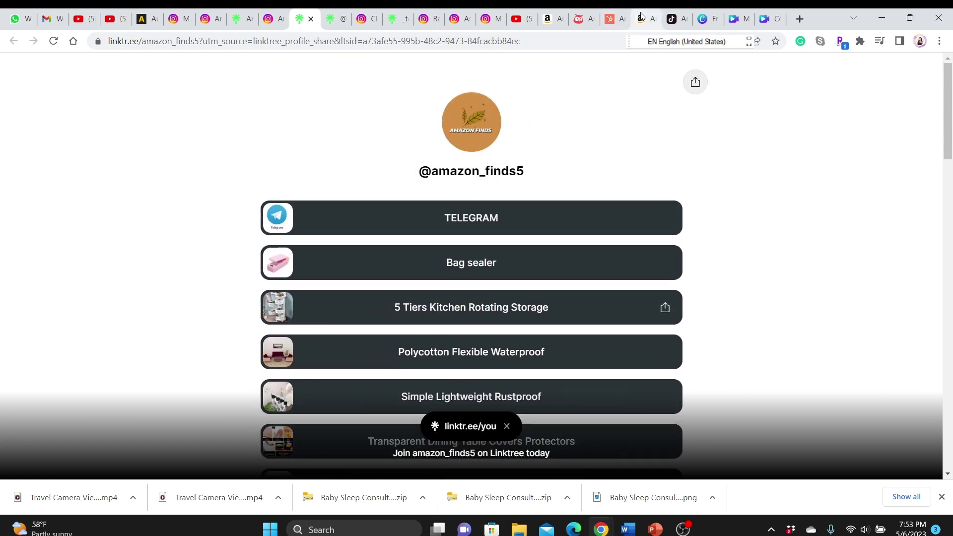
Return to the Under Armour running shoe page on Amazon and generate a short SiteStripe text link for it
left_click(641, 17)
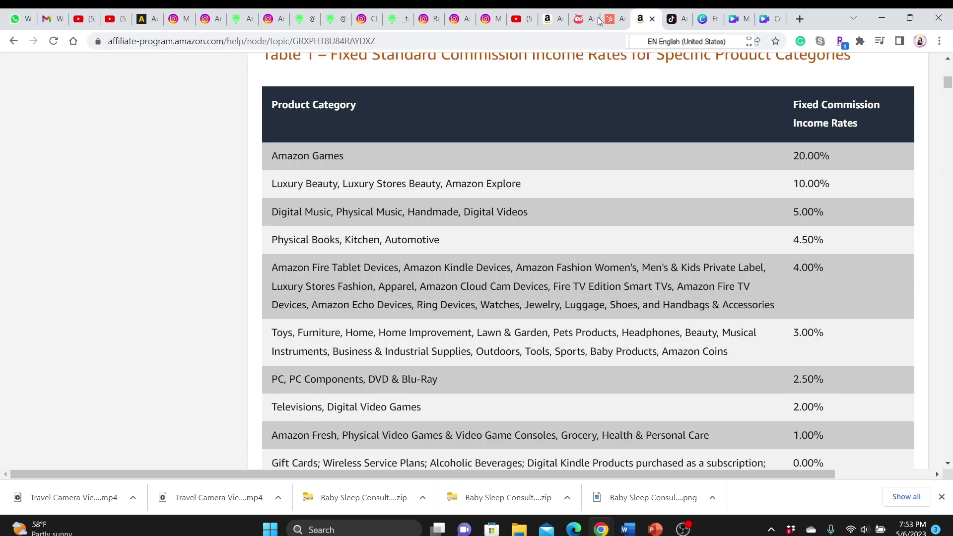
left_click(551, 23)
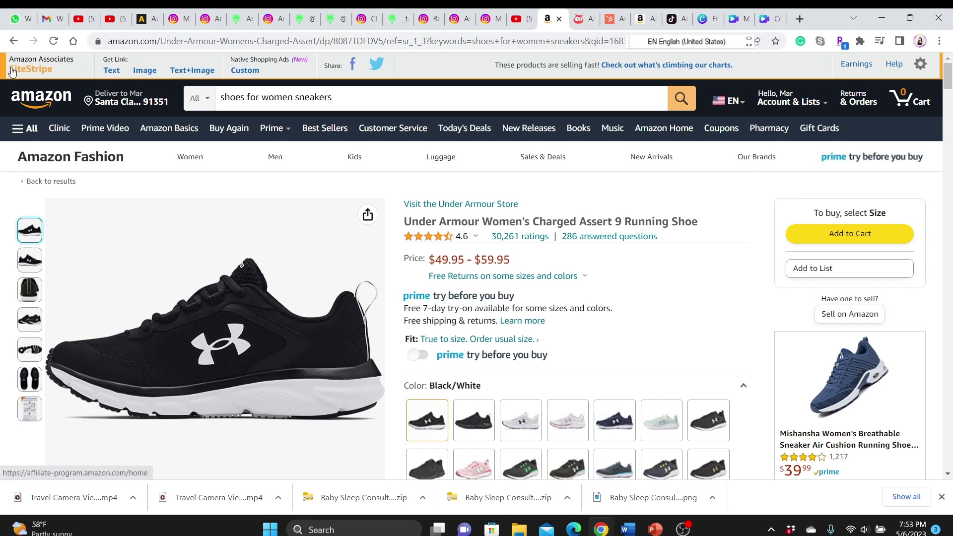
left_click(115, 73)
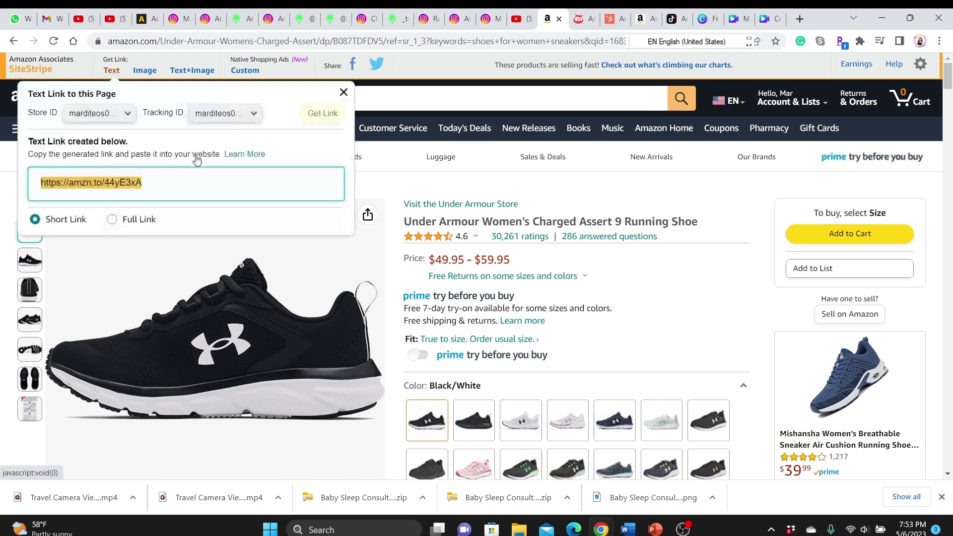